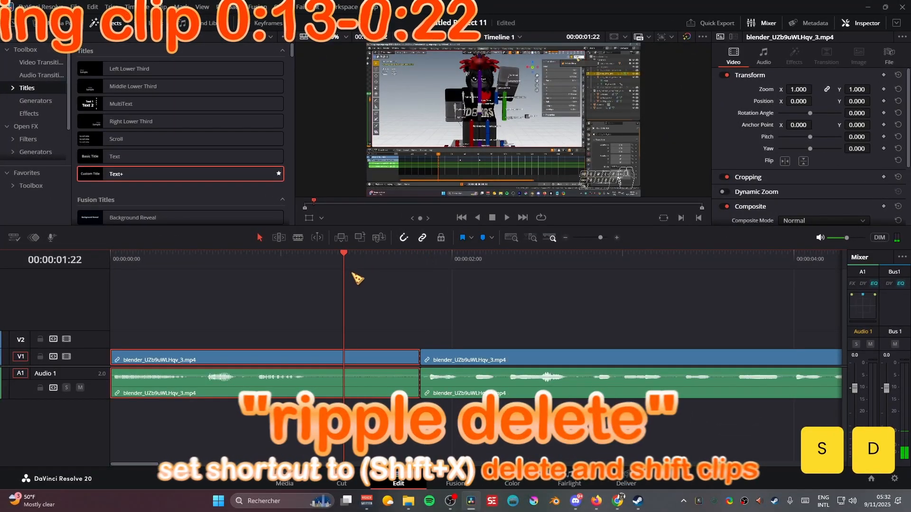
# - Ripple delete the first clip segment, then trim the remaining clip's end at the playhead to leave 57 frames
pyautogui.hotkey('shift', 'x')
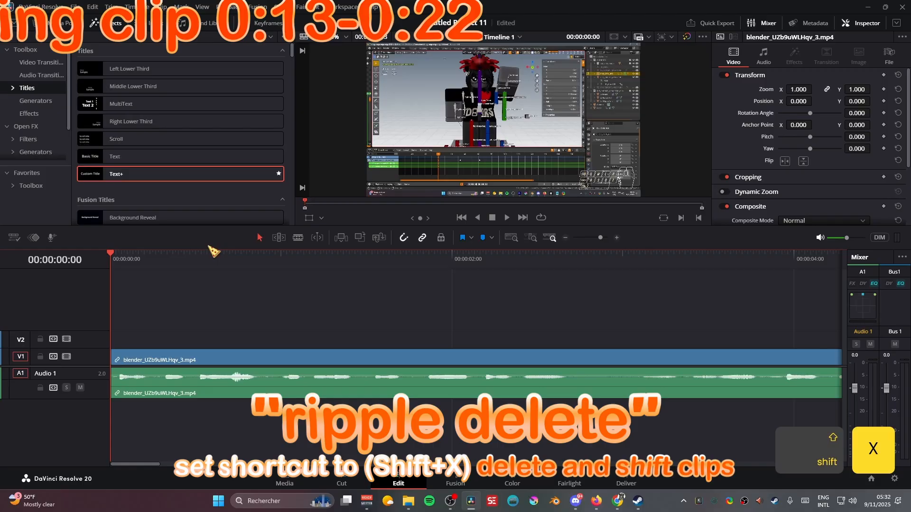
pyautogui.click(264, 254)
pyautogui.press('w')
pyautogui.click(133, 265)
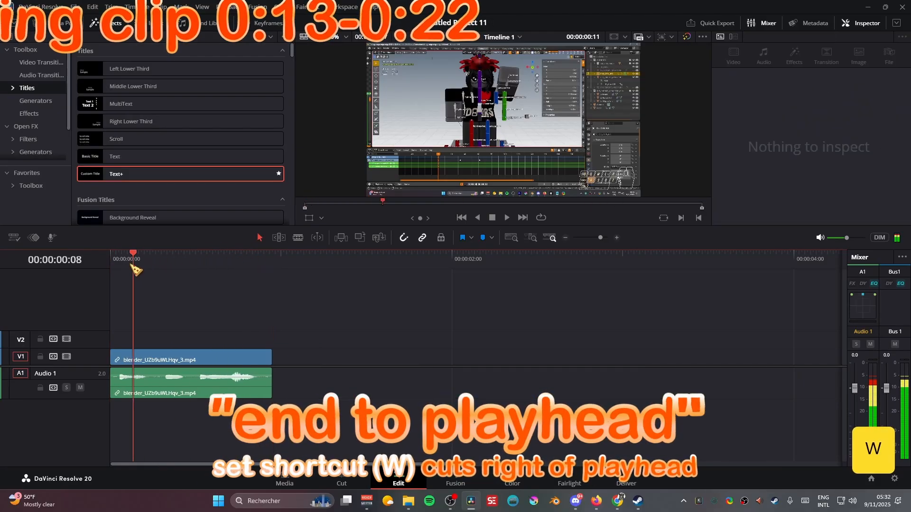
pyautogui.press('space')
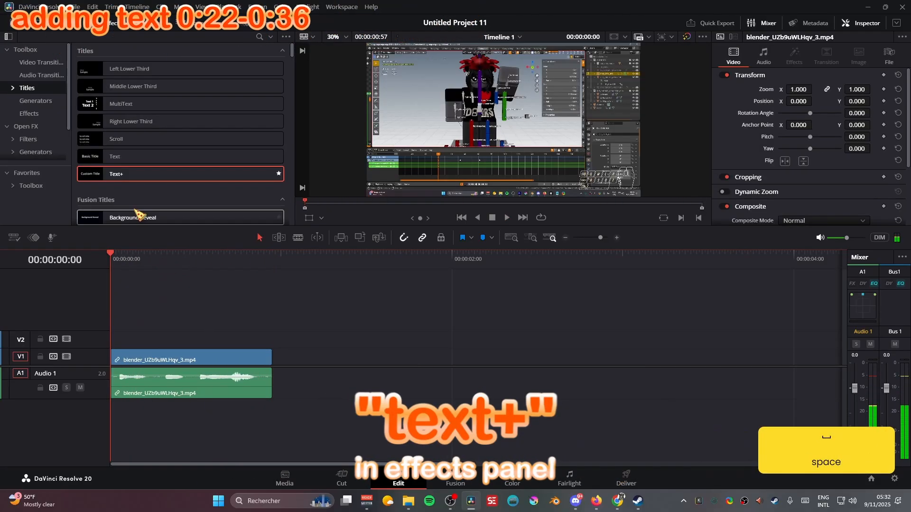
# - Add a Text+ title on track V2 above the clip, starting at 00:00:00:00, by searching the effects
pyautogui.moveTo(232, 297); pyautogui.dragTo(137, 345)
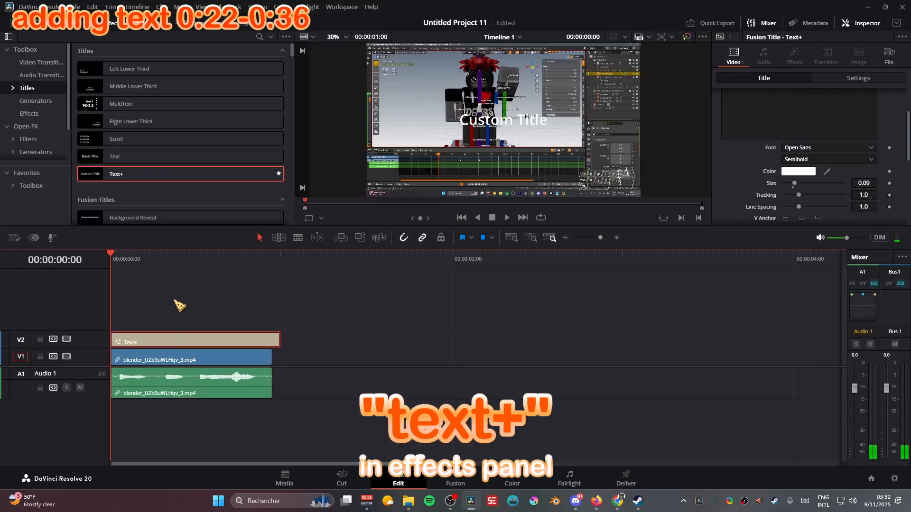
pyautogui.hotkey('ctrl', 'x')
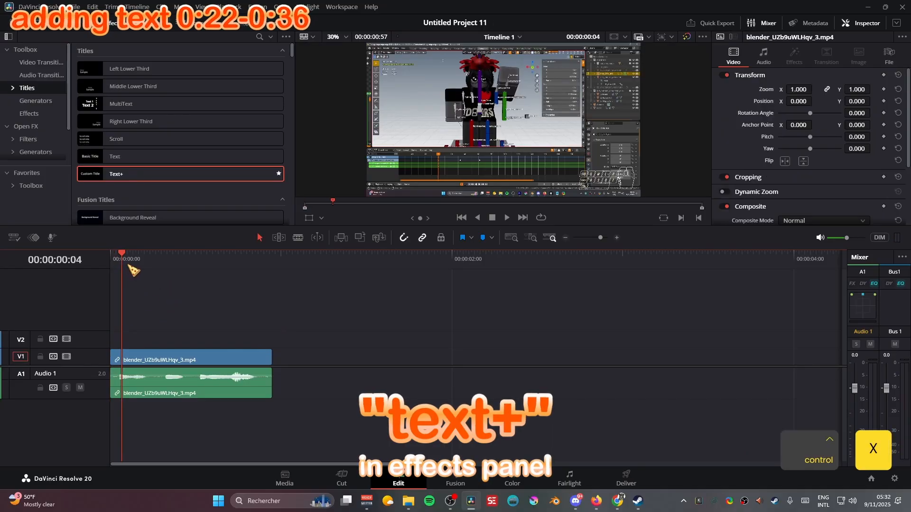
pyautogui.hotkey('shift', 'space')
pyautogui.write('text+')
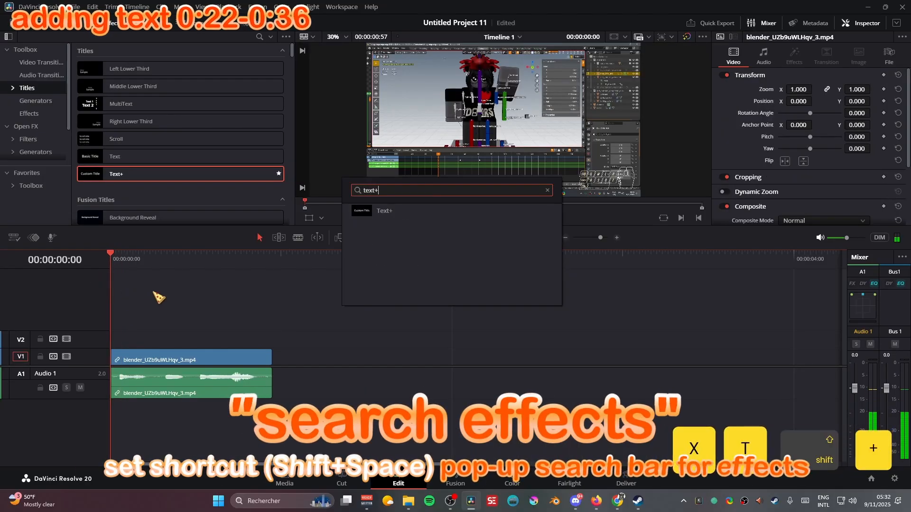
pyautogui.press('Down')
pyautogui.press('Return')
pyautogui.press('Home')
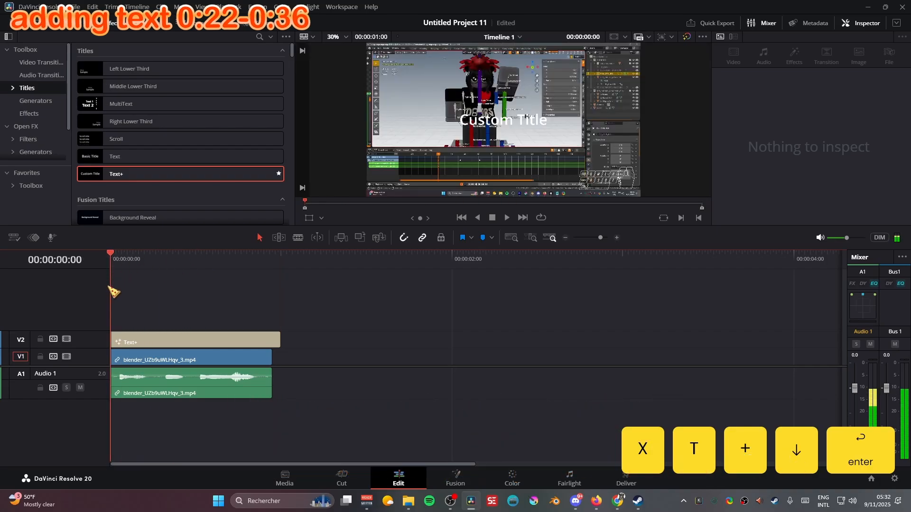
# - Open the Text+ title clip on V2 in the Fusion page
pyautogui.click(210, 337)
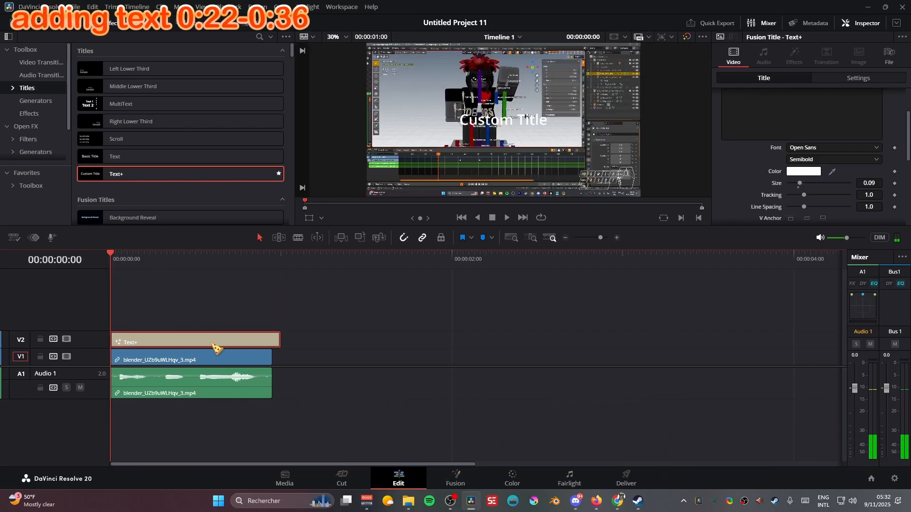
pyautogui.rightClick(220, 362)
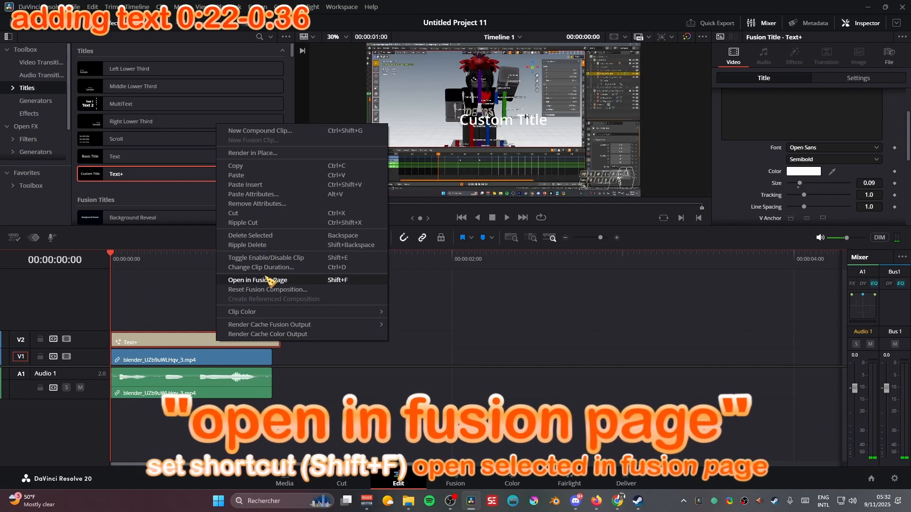
pyautogui.press('Escape')
pyautogui.hotkey('shift', 'f')
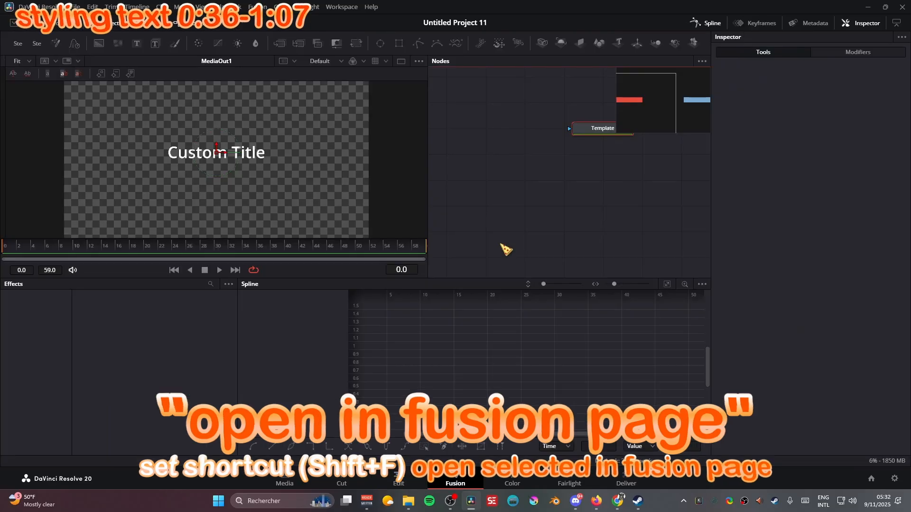
# - Arrange the node tree vertically, with MediaOut1 placed below Template
pyautogui.hotkey('ctrl', 'a')
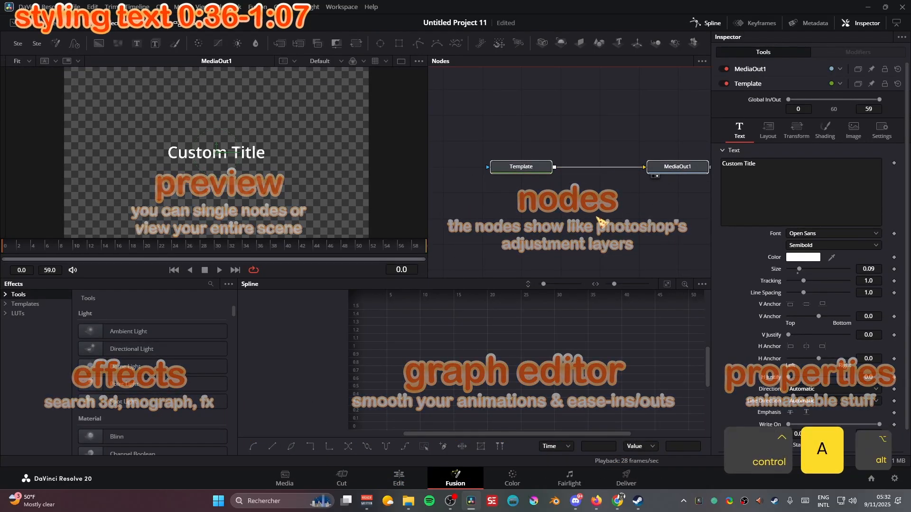
pyautogui.hotkey('alt', 'v')
pyautogui.hotkey('alt', 'v')
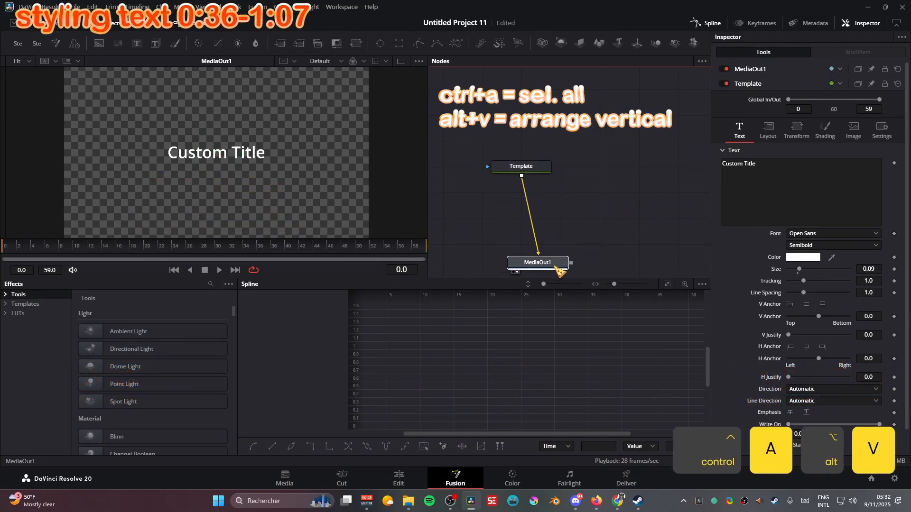
pyautogui.click(557, 267)
# - Set the Template node's text to the Arial Rounded MT Bold font at size 0.1102
pyautogui.click(521, 166)
pyautogui.click(825, 115)
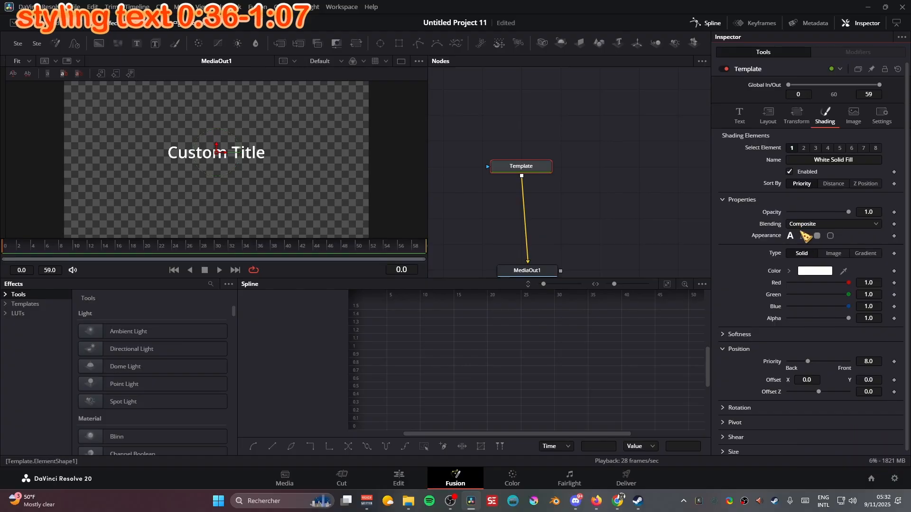
pyautogui.click(740, 115)
pyautogui.click(814, 218)
pyautogui.write('ar')
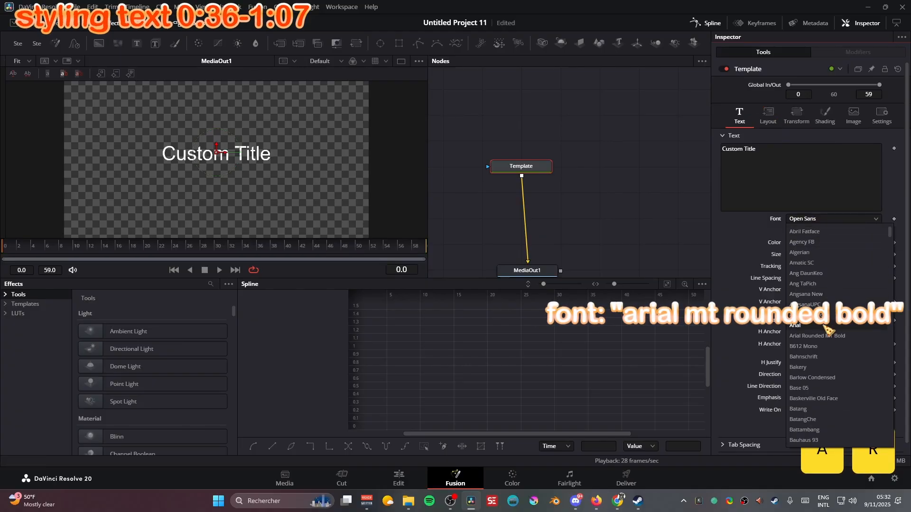
pyautogui.click(823, 332)
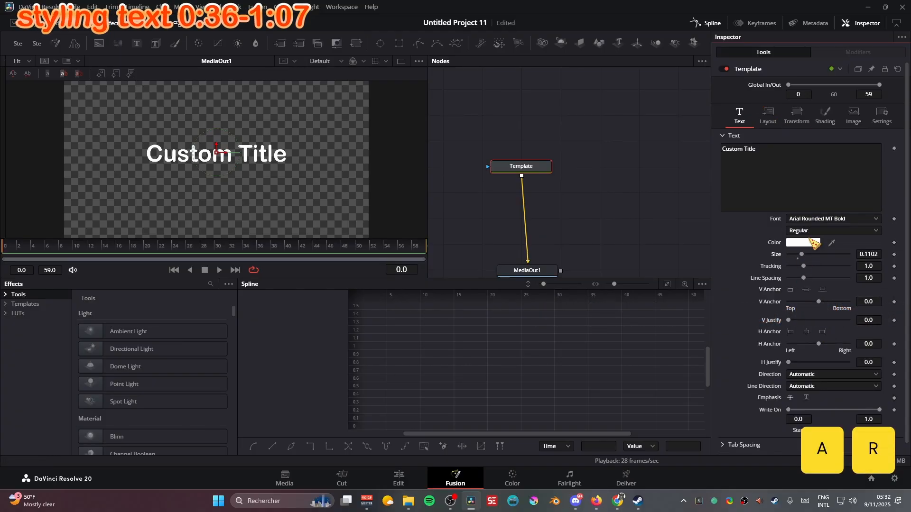
# - Enable shading element 2, the Red Outline, on the title and set its fill type to Gradient
pyautogui.click(824, 115)
pyautogui.click(803, 148)
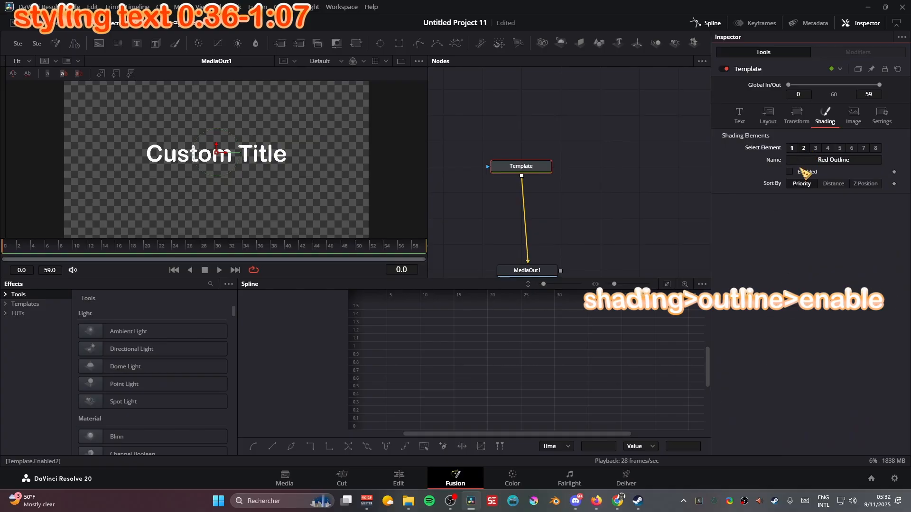
pyautogui.click(789, 171)
pyautogui.scroll(-3, 768, 226)
pyautogui.click(865, 241)
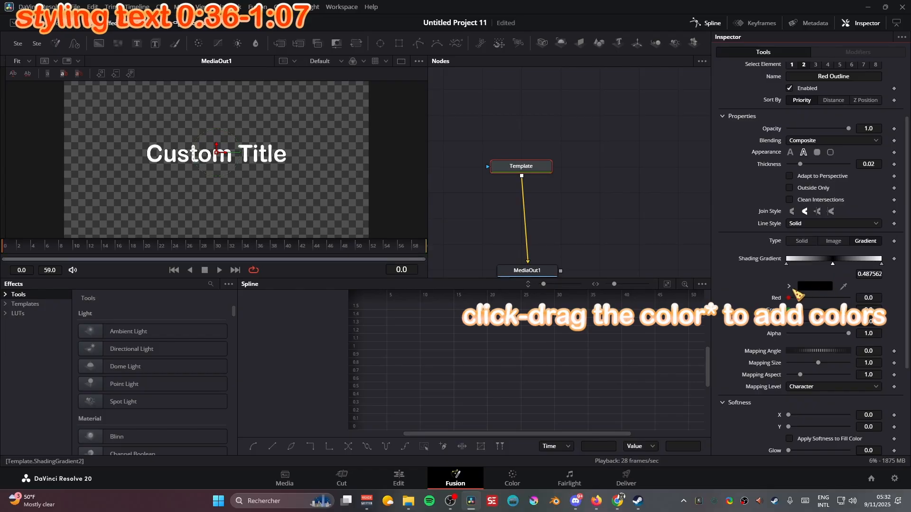
# - Set the outline gradient's middle colour to a saturated purple and the outline thickness to 0.1
pyautogui.click(788, 286)
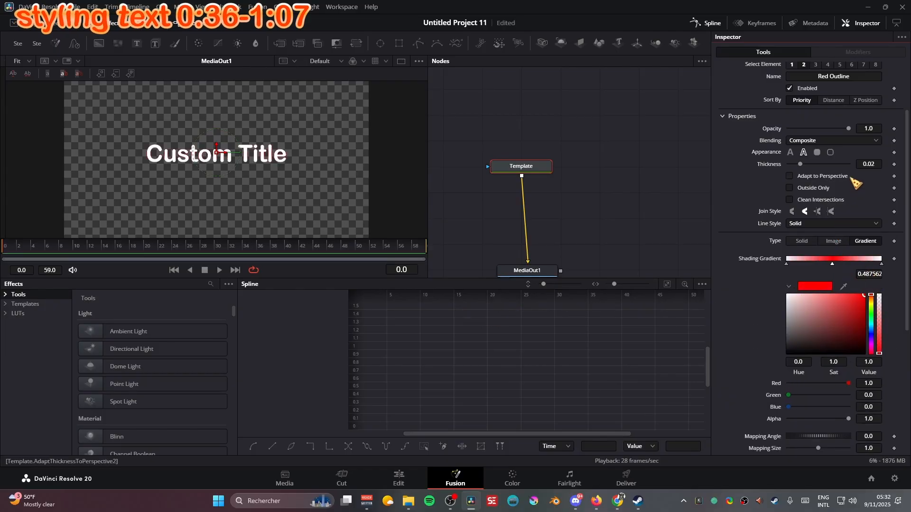
pyautogui.moveTo(801, 164); pyautogui.dragTo(878, 177)
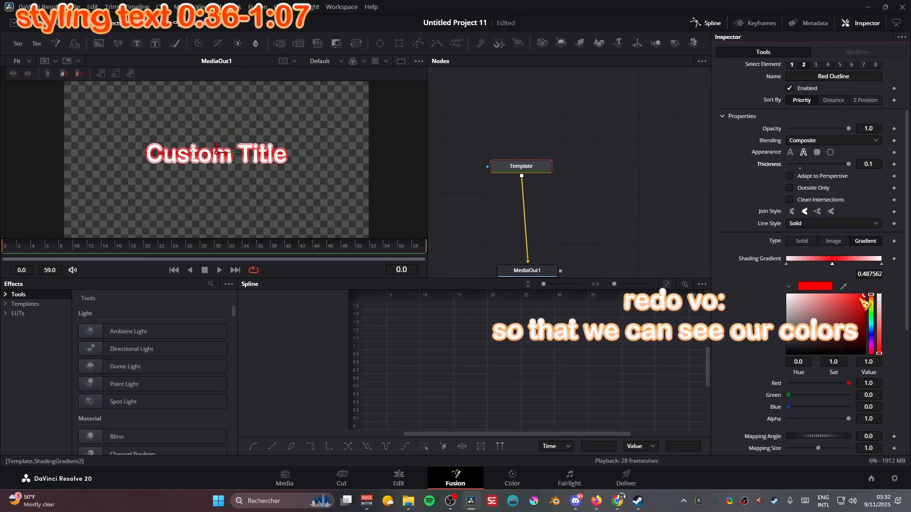
pyautogui.moveTo(872, 346); pyautogui.dragTo(874, 339)
pyautogui.scroll(2, 303, 164)
pyautogui.scroll(4, 791, 207)
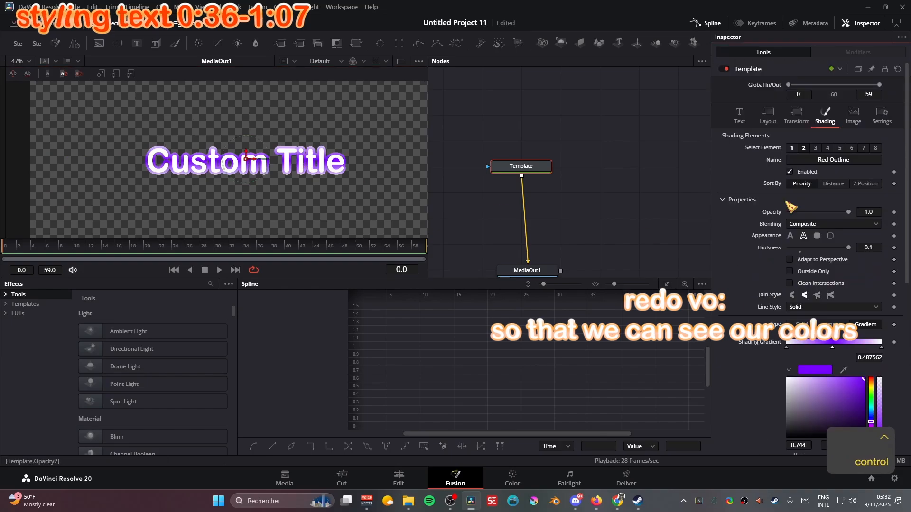
# - Set the title's layout type to Text Box, wrap the text to it, and widen the box around the whole title
pyautogui.click(748, 121)
pyautogui.click(768, 116)
pyautogui.click(817, 148)
pyautogui.click(800, 172)
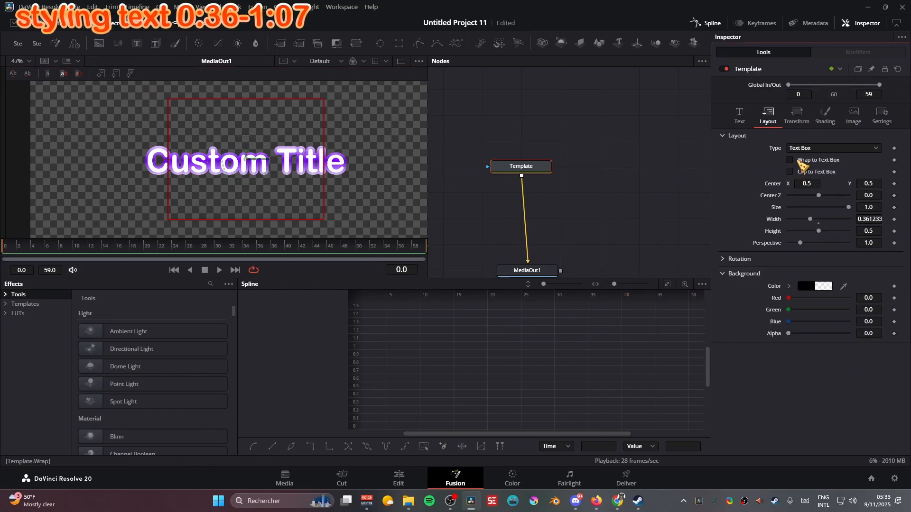
pyautogui.click(801, 161)
pyautogui.moveTo(328, 164); pyautogui.dragTo(398, 166)
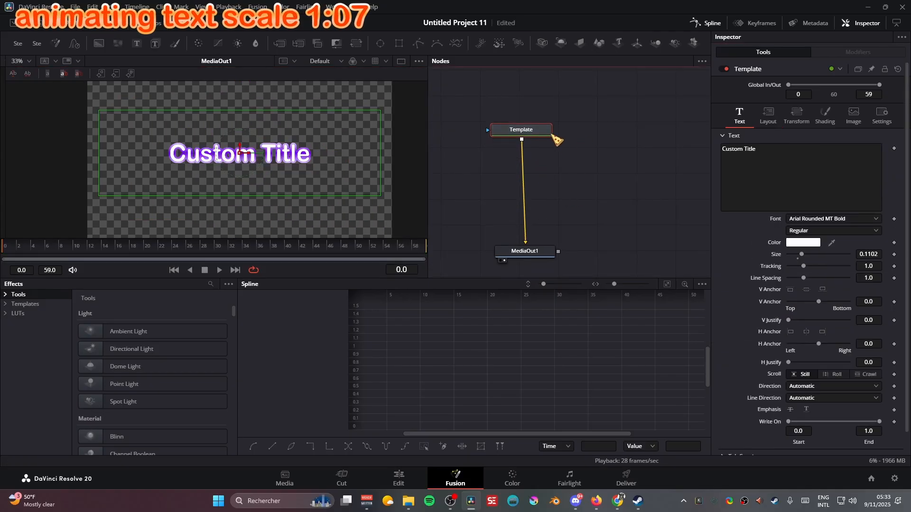
# - Search the tools for Transform and insert a Transform node between Template and MediaOut1
pyautogui.hotkey('shift', 'space')
pyautogui.write('stopmo')
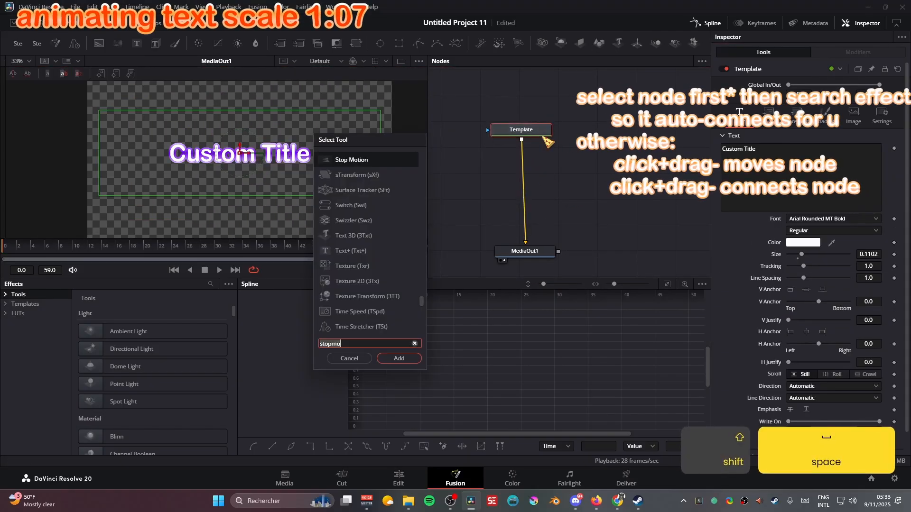
pyautogui.write('transfor')
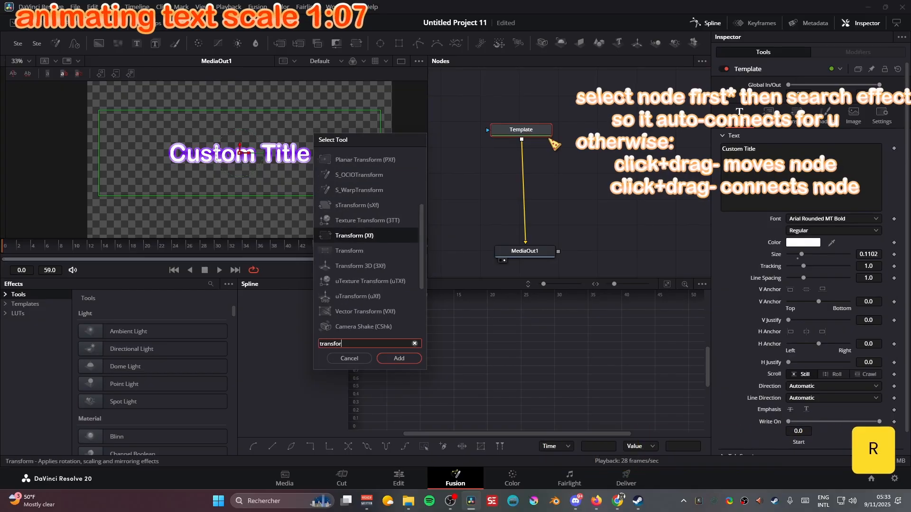
pyautogui.press('Return')
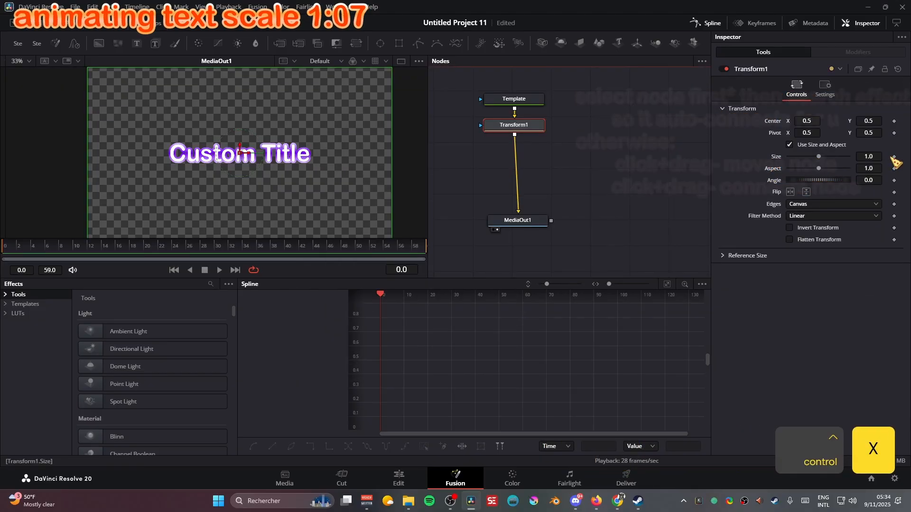
# - Animate the Transform node's Size from 0.643 at frame 0 to 1.0 at frame 20
pyautogui.click(893, 157)
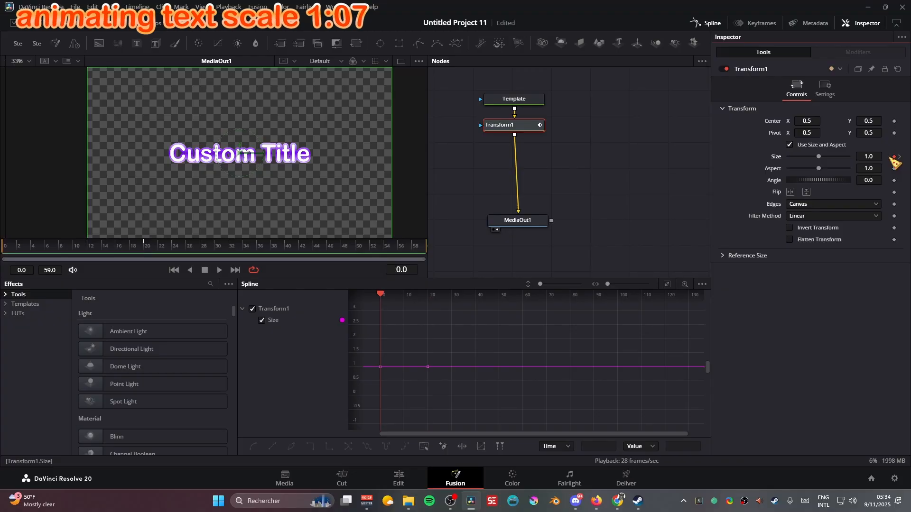
pyautogui.moveTo(878, 157); pyautogui.dragTo(851, 157)
# - Smooth the Size curve and pull its handles so the title scales up fast and eases out, then preview the animation
pyautogui.hotkey('ctrl', 'f')
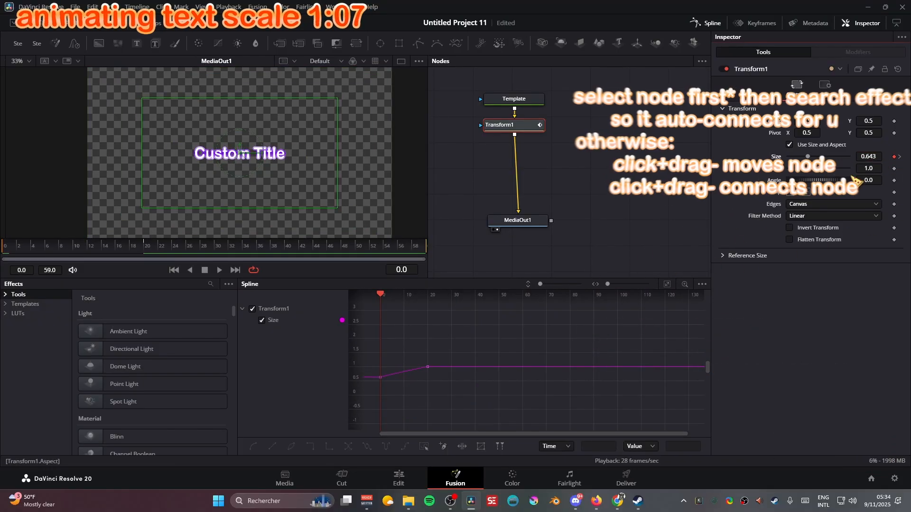
pyautogui.hotkey('ctrl', 'f')
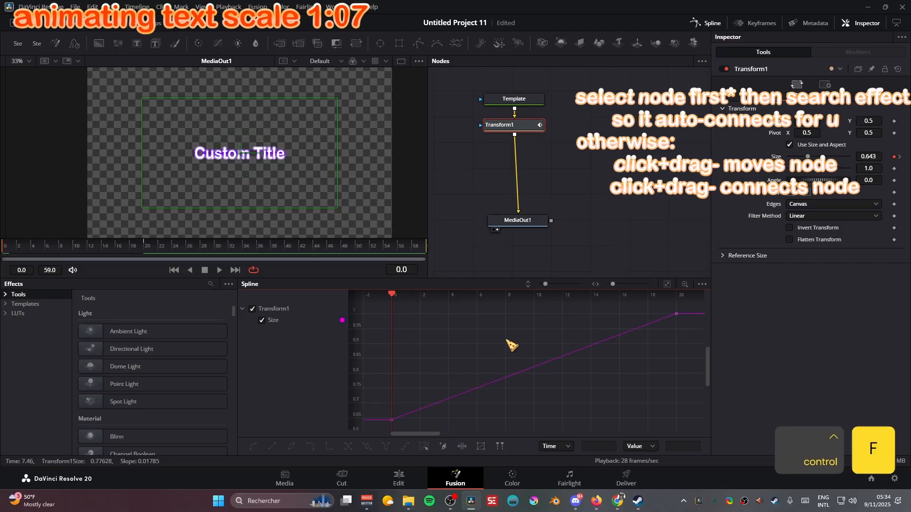
pyautogui.press('f')
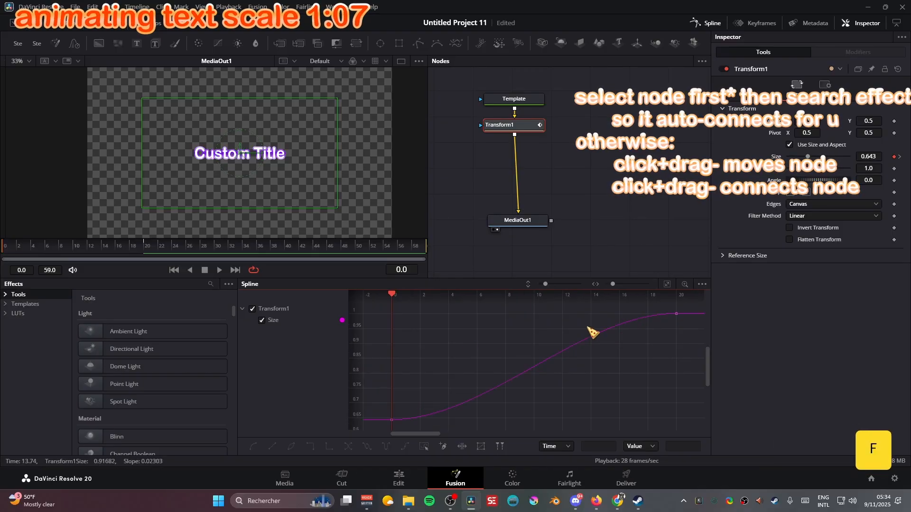
pyautogui.hotkey('ctrl', 'a')
pyautogui.moveTo(581, 315); pyautogui.dragTo(396, 316)
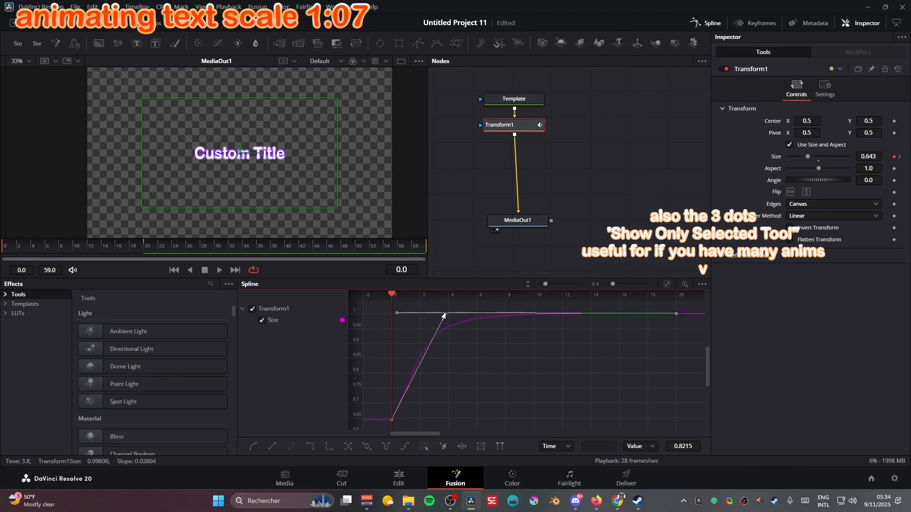
pyautogui.press('space')
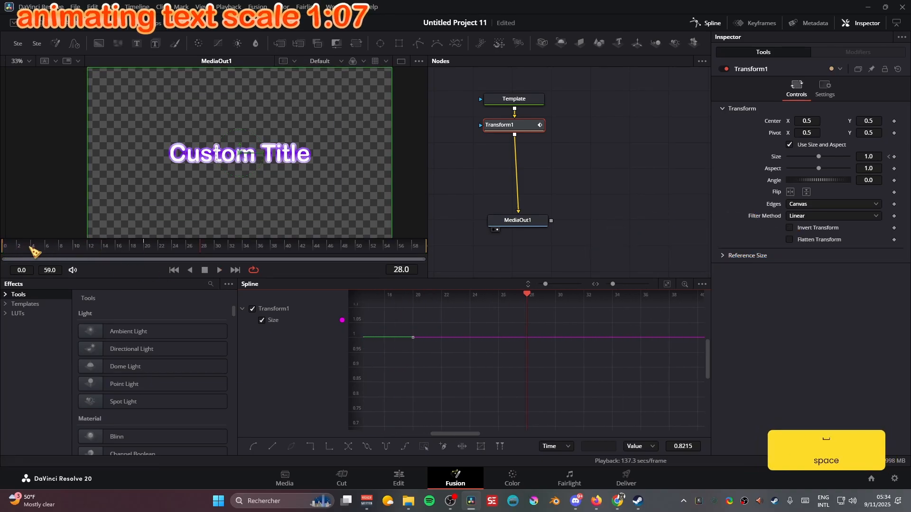
# - Enable motion blur on the Transform node with a shutter angle of 360 and play back the animation
pyautogui.click(825, 88)
pyautogui.click(790, 210)
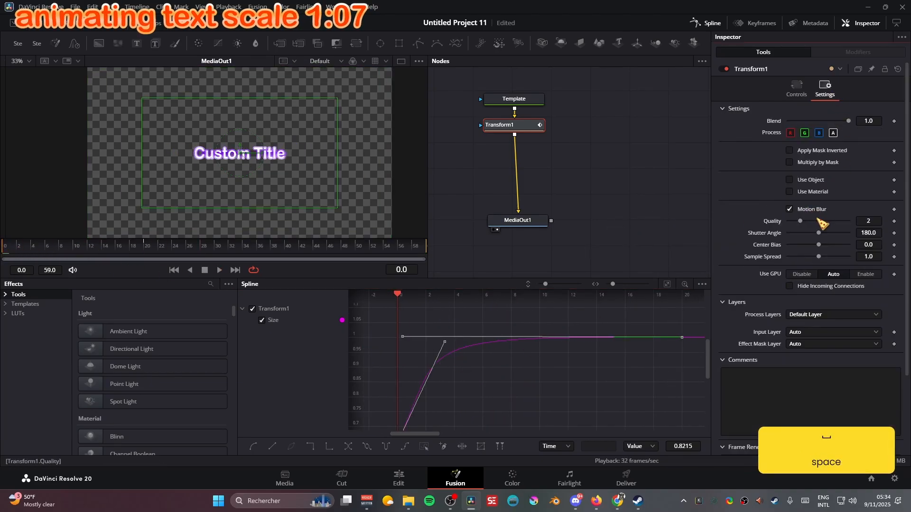
pyautogui.moveTo(818, 233); pyautogui.dragTo(849, 233)
pyautogui.press('space')
pyautogui.press('space')
# - Add a bounce to the Size curve with smoothed keyframes slightly above 1.0 at frame 4 and 0.984 at frame 11, then preview it
pyautogui.moveTo(199, 247); pyautogui.dragTo(34, 250)
pyautogui.moveTo(414, 354); pyautogui.dragTo(414, 332)
pyautogui.press('f')
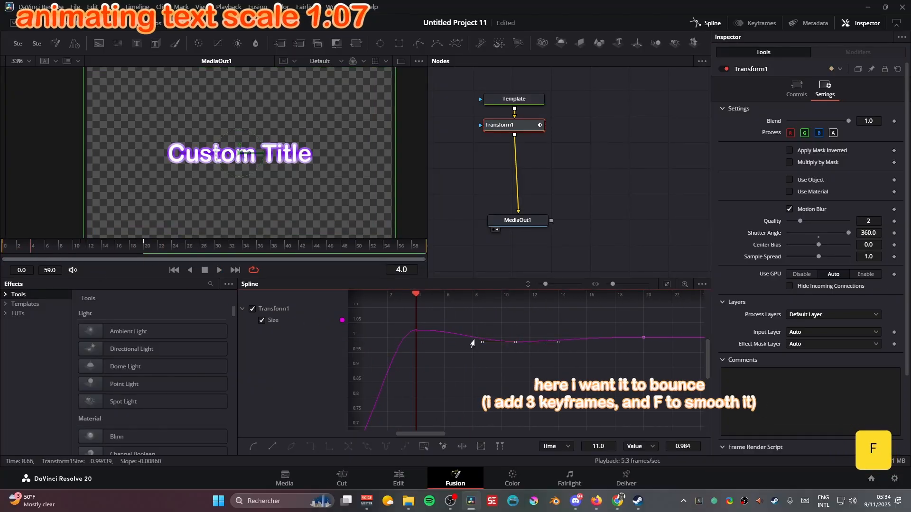
pyautogui.hotkey('ctrl', 'a')
pyautogui.press('f')
pyautogui.press('space')
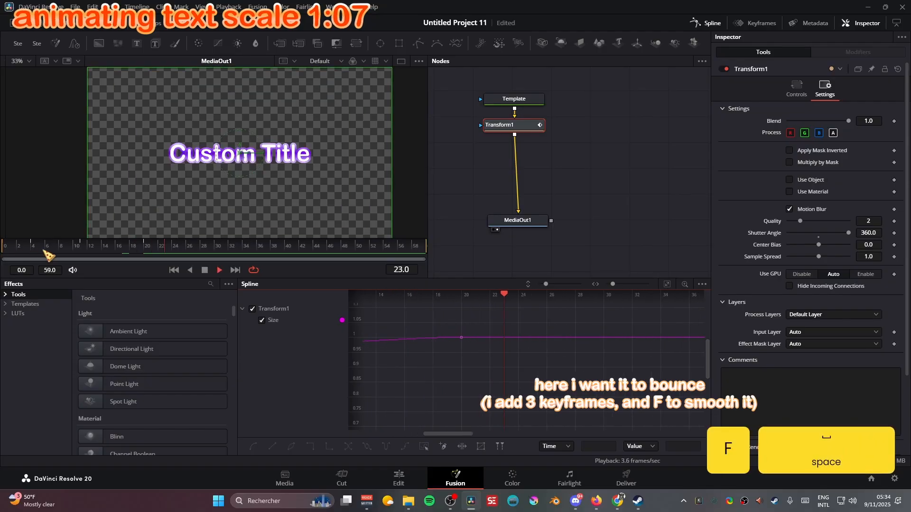
pyautogui.press('space')
pyautogui.moveTo(33, 250); pyautogui.dragTo(1, 250)
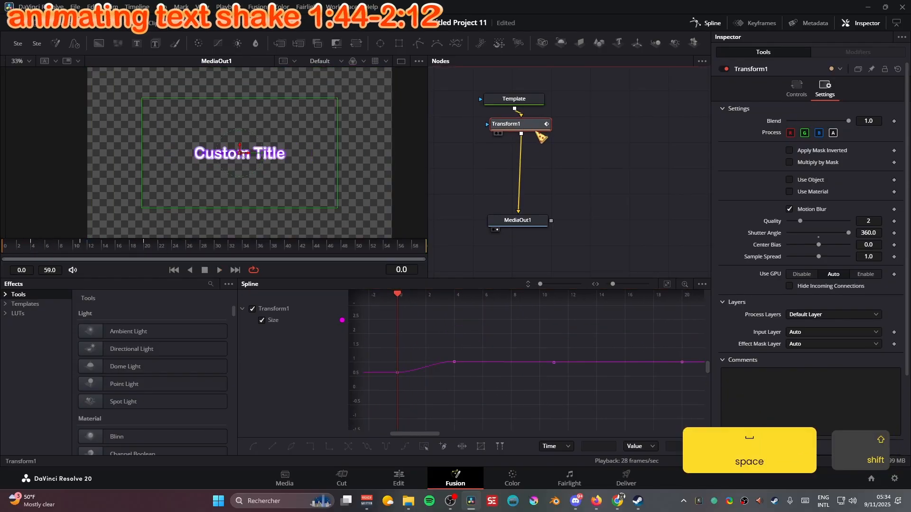
# - Add a Camera Shake node after the Transform node and reset its deviation, strength and speed settings to their defaults
pyautogui.hotkey('shift', 'space')
pyautogui.write('camer')
pyautogui.press('Return')
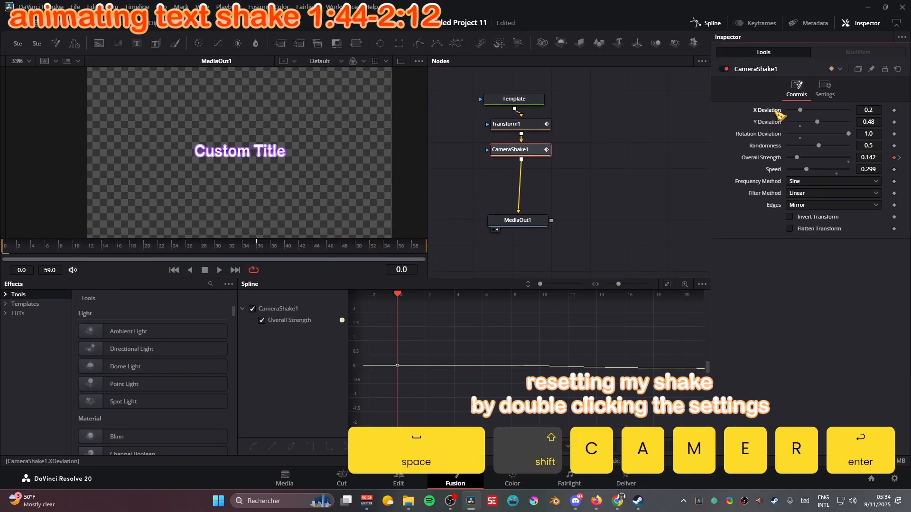
pyautogui.doubleClick(768, 134)
pyautogui.doubleClick(771, 158)
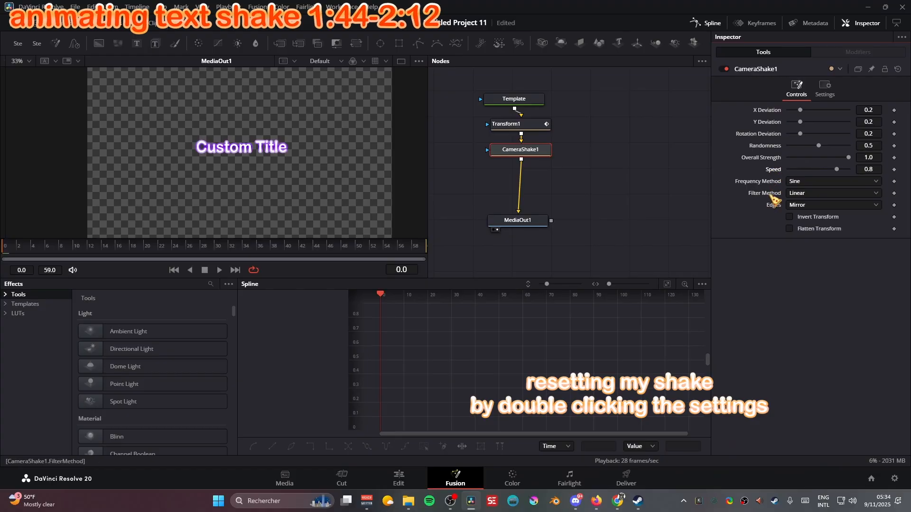
pyautogui.rightClick(772, 74)
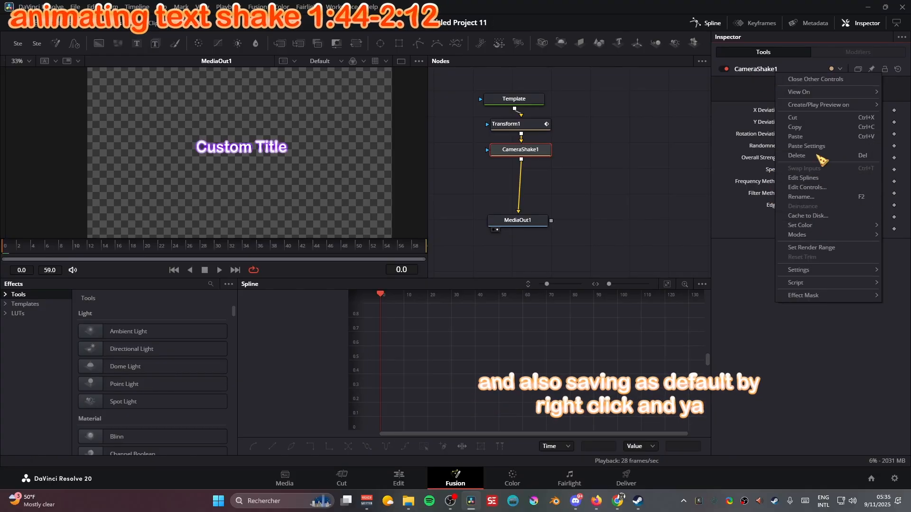
pyautogui.click(737, 314)
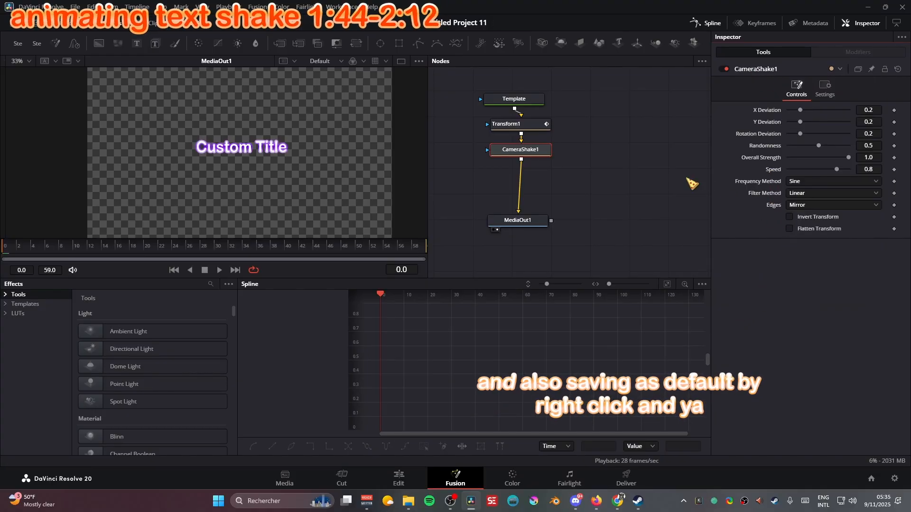
# - Trim the title clip's end to 54 frames in the edit timeline and reopen the title in Fusion
pyautogui.hotkey('shift', '4')
pyautogui.moveTo(279, 340); pyautogui.dragTo(257, 340)
pyautogui.moveTo(203, 259); pyautogui.dragTo(250, 259)
pyautogui.click(208, 342)
pyautogui.hotkey('shift', 'f')
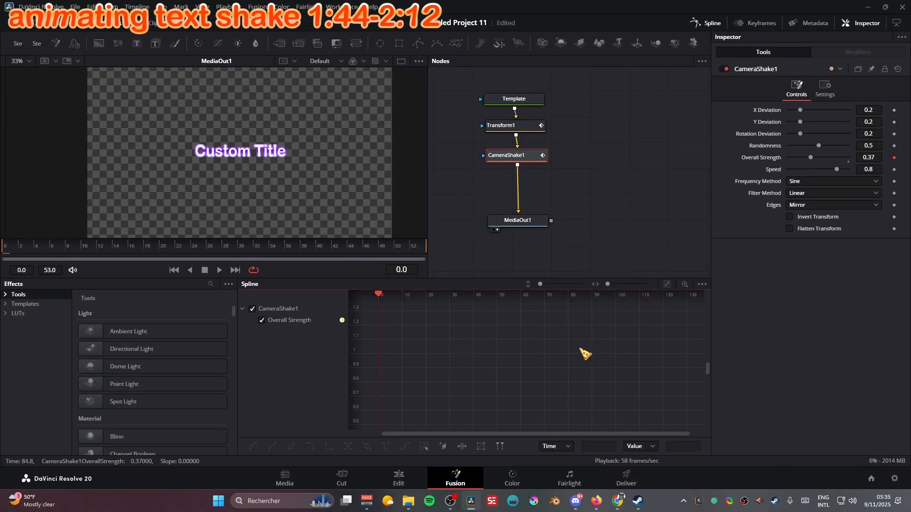
# - Animate the camera shake's Overall Strength from 0.37 at frame 0 to 0 at frame 16 and set its Speed to 0.315
pyautogui.hotkey('ctrl', 'f')
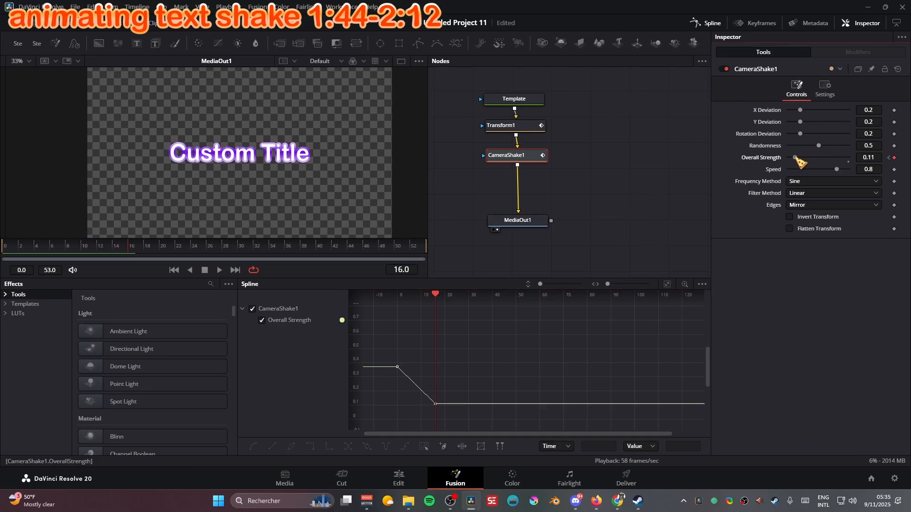
pyautogui.press('space')
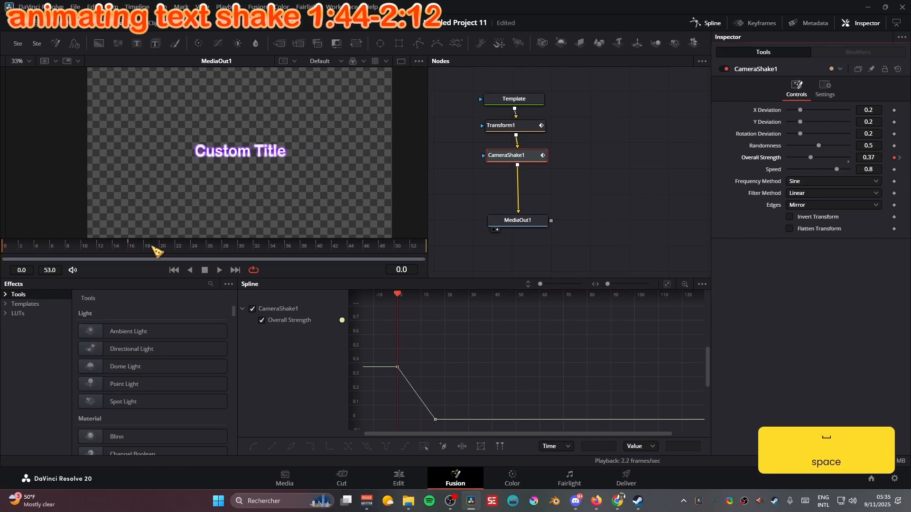
pyautogui.press('space')
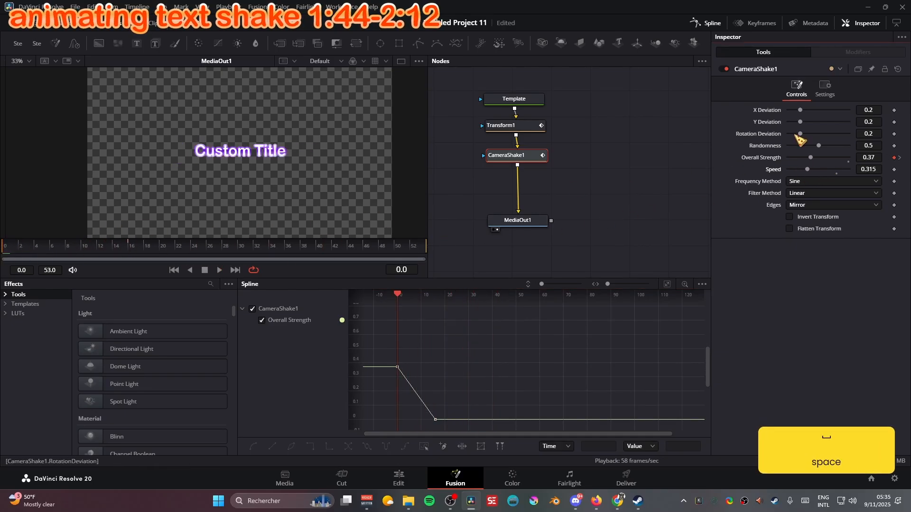
# - Set the camera shake's Rotation Deviation to 1.0 and play back the shake from the first frame
pyautogui.moveTo(800, 134); pyautogui.dragTo(855, 135)
pyautogui.press('space')
pyautogui.moveTo(82, 244)
pyautogui.mouseDown()
pyautogui.moveTo(55, 243)
pyautogui.moveTo(74, 244)
pyautogui.mouseUp()
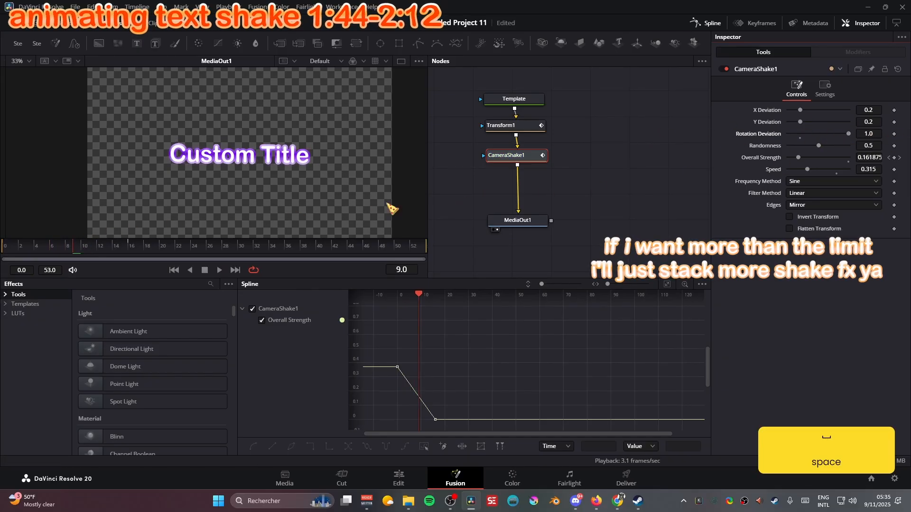
pyautogui.click(4, 247)
pyautogui.press('space')
pyautogui.click(4, 248)
pyautogui.press('space')
pyautogui.click(3, 253)
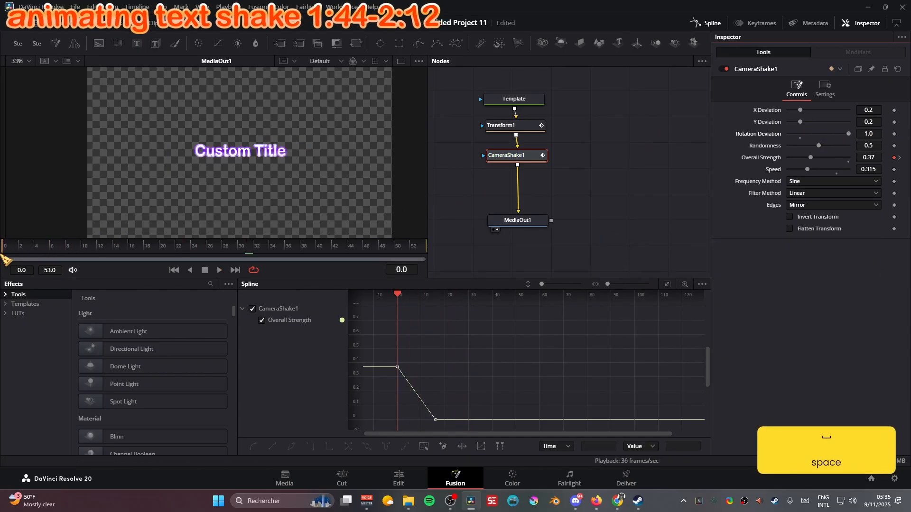
pyautogui.press('space')
pyautogui.press('space')
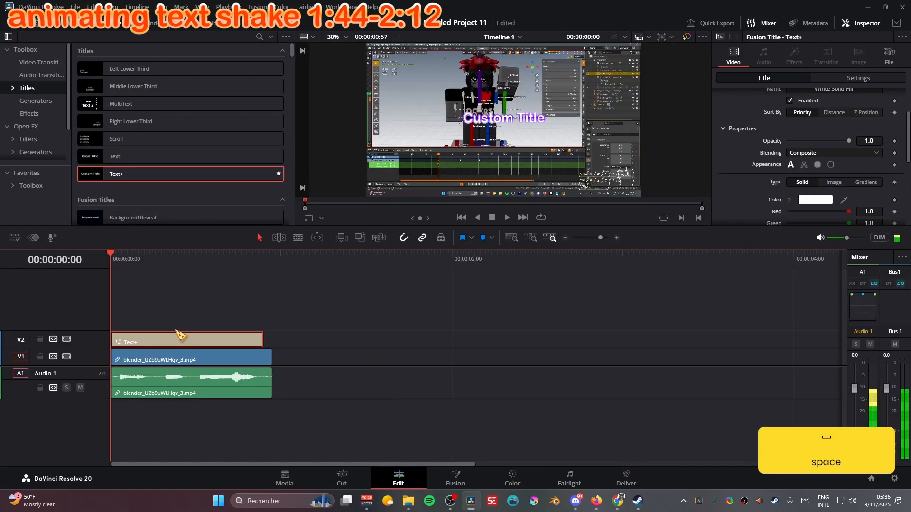
# - Change the Text+ title's text to "saving your text"
pyautogui.scroll(3, 775, 174)
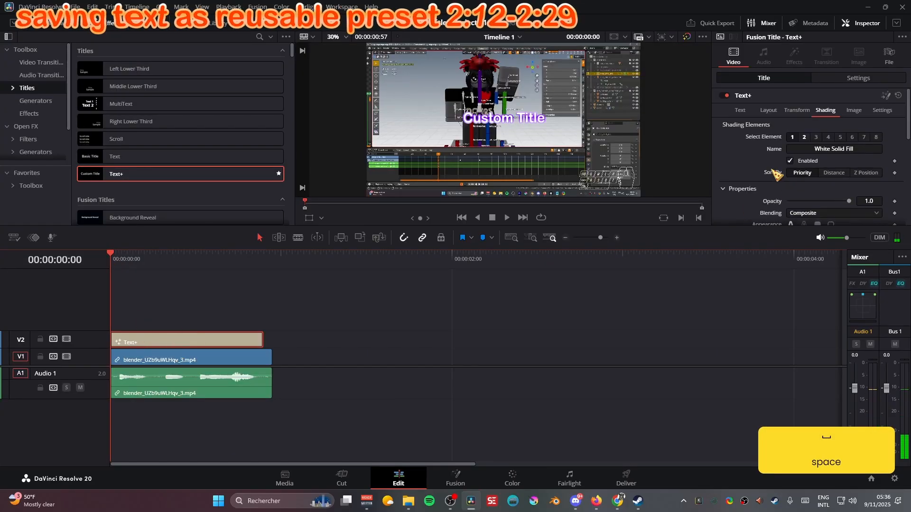
pyautogui.click(741, 115)
pyautogui.click(803, 170)
pyautogui.hotkey('ctrl', 'a')
pyautogui.write('savu')
pyautogui.press('BackSpace')
pyautogui.write('i')
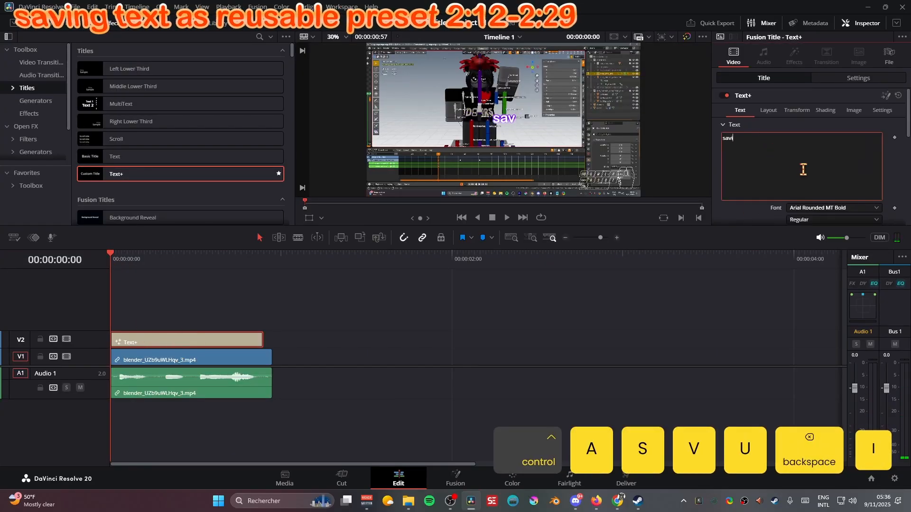
pyautogui.write('ng your text')
# - Rename the title clip as "save to powerbin"
pyautogui.click(889, 54)
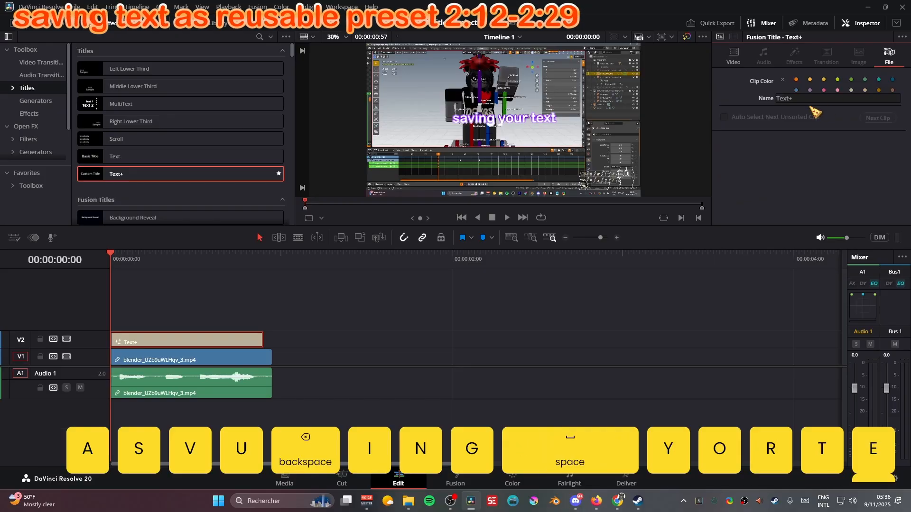
pyautogui.click(810, 98)
pyautogui.hotkey('ctrl', 'a')
pyautogui.write('save to powerb')
pyautogui.write('in')
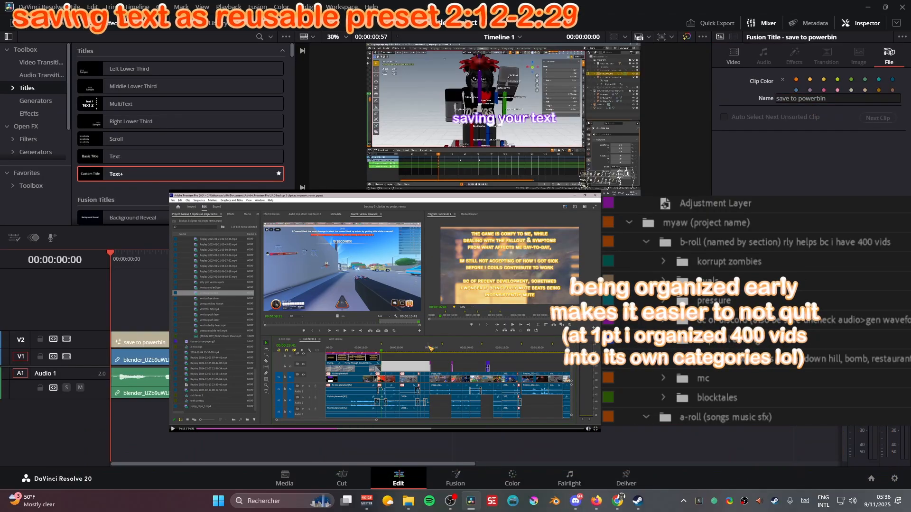
# - Show the power bins in the media pool, store the title clip in Master and place a copy on the timeline
pyautogui.click(51, 23)
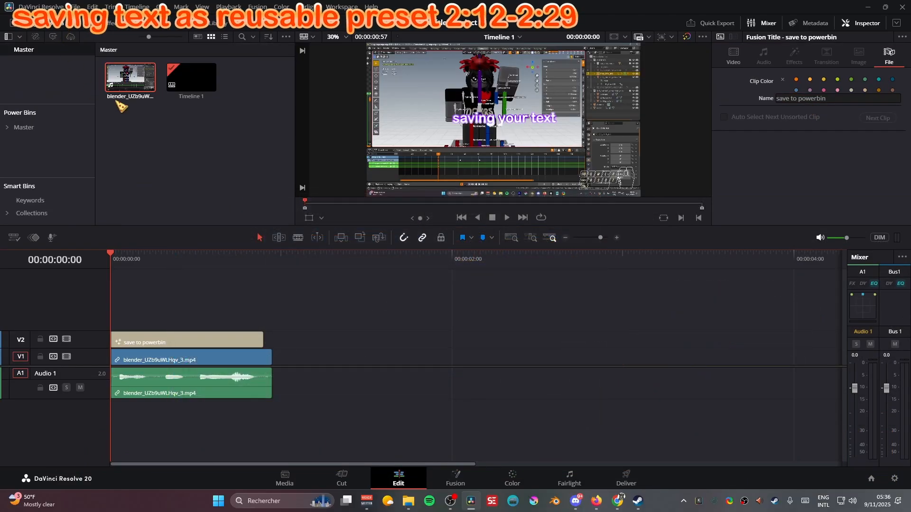
pyautogui.click(286, 37)
pyautogui.click(314, 128)
pyautogui.click(286, 37)
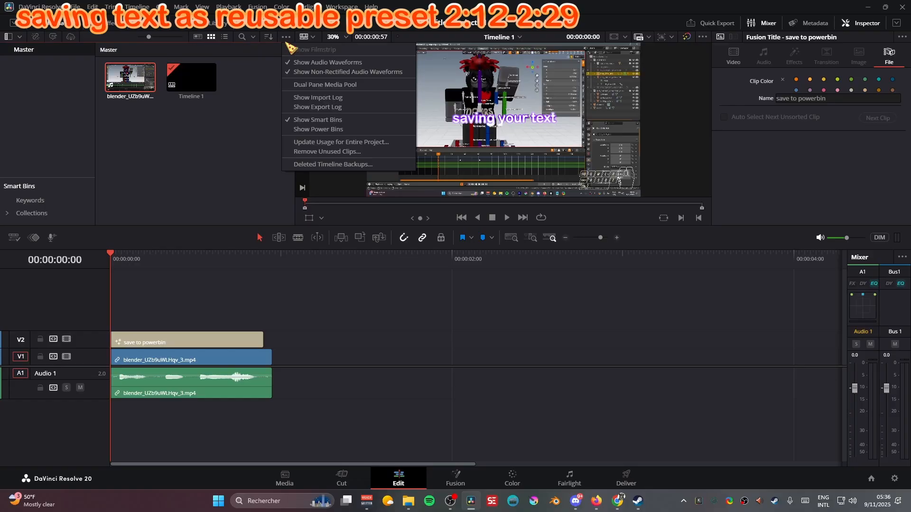
pyautogui.click(322, 131)
pyautogui.moveTo(187, 342); pyautogui.dragTo(21, 131)
pyautogui.moveTo(190, 166); pyautogui.dragTo(349, 357)
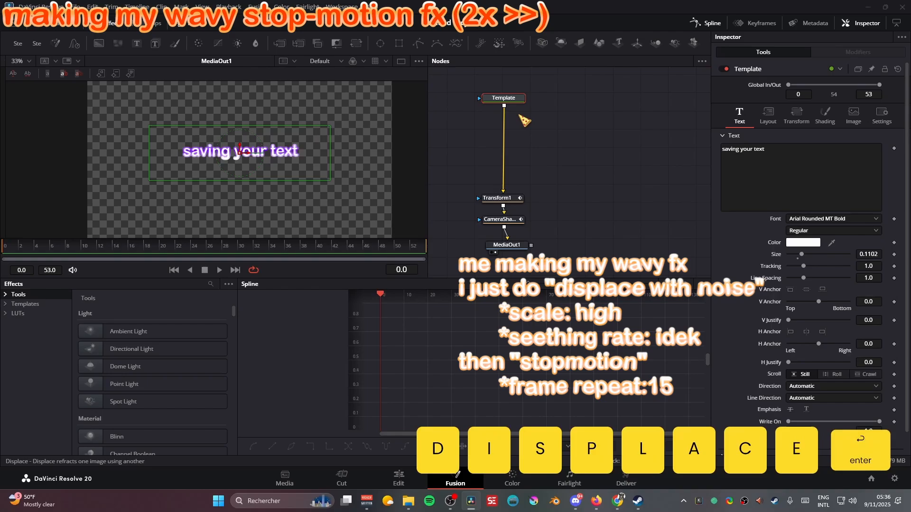
# - Add a Displace node after the Template node and feed it with a Fast Noise node
pyautogui.press('Return')
pyautogui.hotkey('shift', 'space')
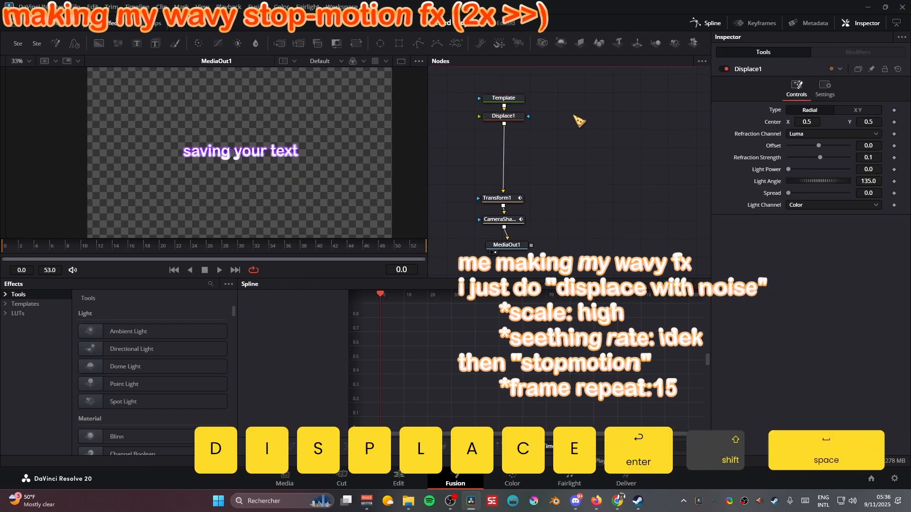
pyautogui.write('noise')
pyautogui.press('Return')
pyautogui.scroll(2, 38, 191)
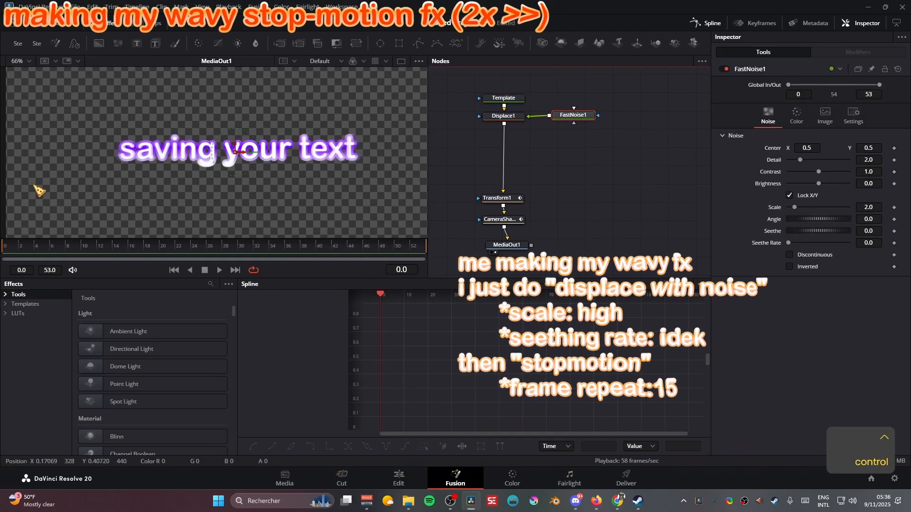
# - Display the Fast Noise in a second viewer and set its Detail to 10, Contrast to 1.89 and Scale to 20
pyautogui.press('1')
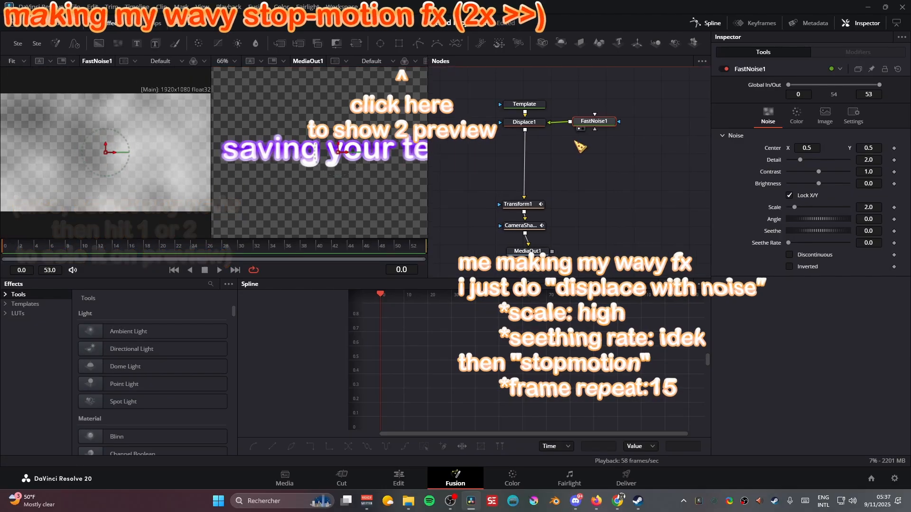
pyautogui.moveTo(799, 160); pyautogui.dragTo(850, 160)
pyautogui.press('2')
pyautogui.moveTo(611, 123); pyautogui.dragTo(614, 124)
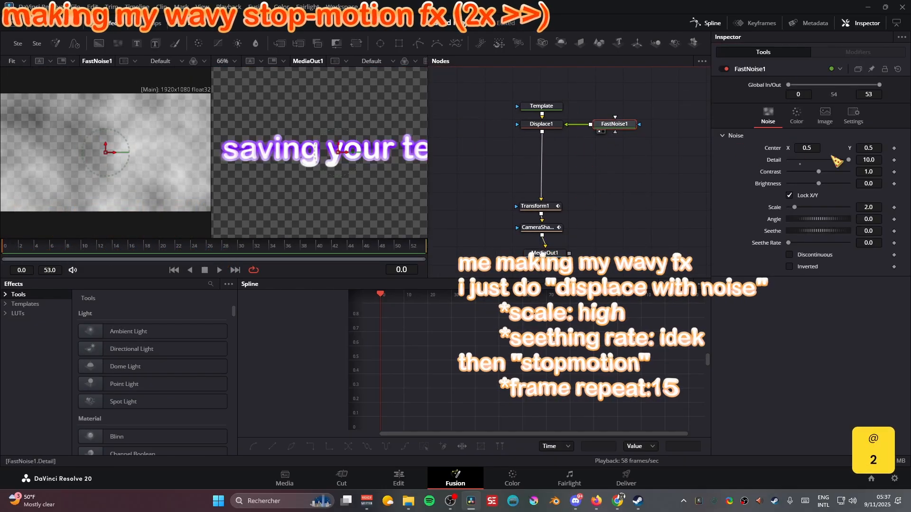
pyautogui.moveTo(818, 171); pyautogui.dragTo(812, 184)
pyautogui.moveTo(794, 207); pyautogui.dragTo(895, 209)
pyautogui.click(818, 188)
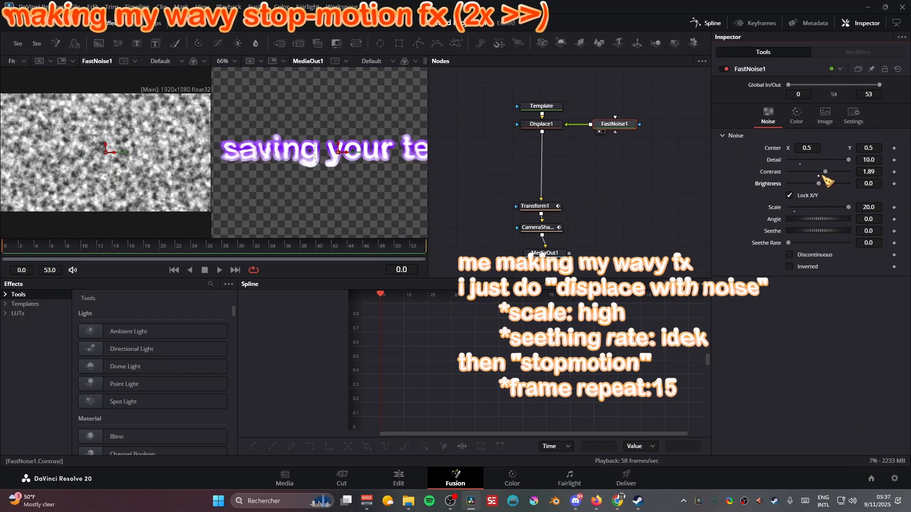
# - Set the Fast Noise's Contrast to 5.0 and Scale to 6.93, and move its center up to Y about 0.737
pyautogui.moveTo(825, 172); pyautogui.dragTo(852, 172)
pyautogui.moveTo(848, 207); pyautogui.dragTo(809, 205)
pyautogui.moveTo(343, 148); pyautogui.dragTo(342, 98)
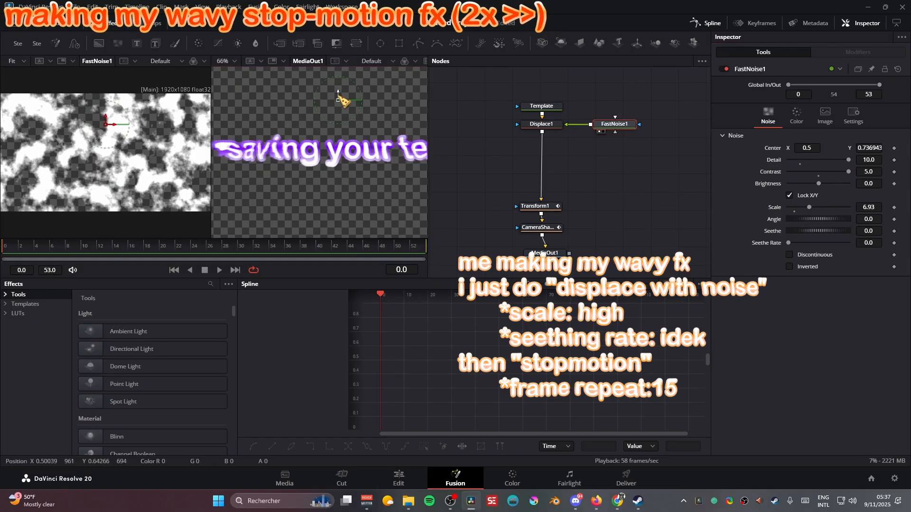
# - Set the noise's Seethe Rate to 0.15 and its Center Y to about 0.815 while previewing the wavy text
pyautogui.moveTo(790, 242); pyautogui.dragTo(797, 244)
pyautogui.press('space')
pyautogui.scroll(-2, 380, 176)
pyautogui.moveTo(359, 92); pyautogui.dragTo(360, 74)
pyautogui.press('space')
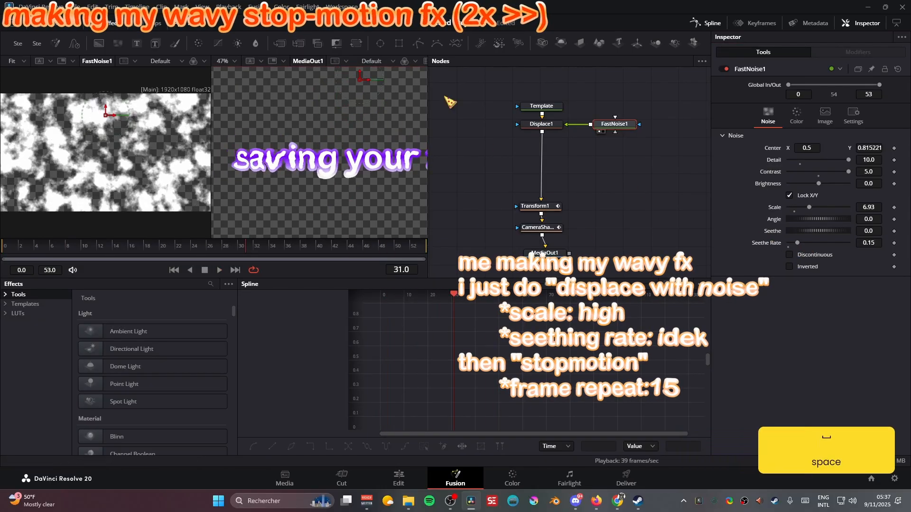
# - Set the noise's Detail to 3.15, Contrast to 1.89, Center Y to about 0.108 and Angle to 148.7, previewing the distortion
pyautogui.moveTo(848, 160); pyautogui.dragTo(825, 172)
pyautogui.scroll(-2, 237, 111)
pyautogui.moveTo(320, 81); pyautogui.dragTo(348, 204)
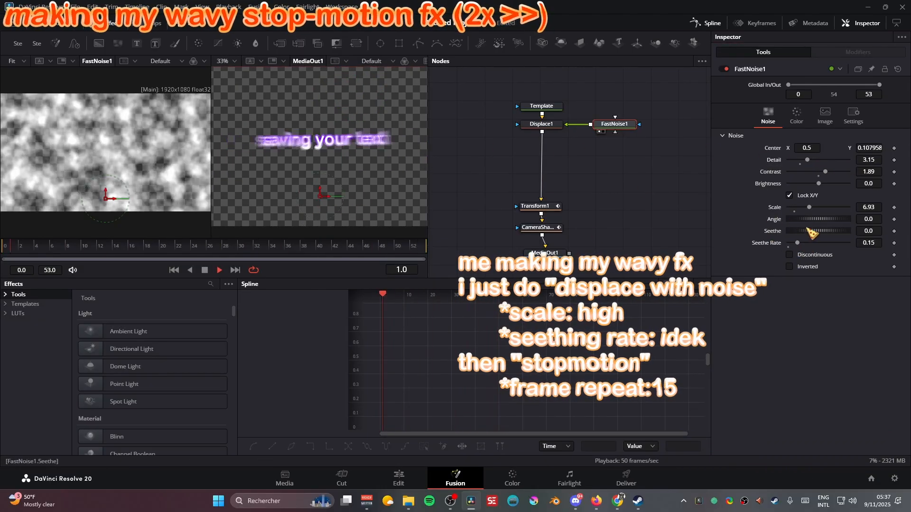
pyautogui.press('space')
pyautogui.moveTo(820, 221); pyautogui.dragTo(846, 219)
pyautogui.press('space')
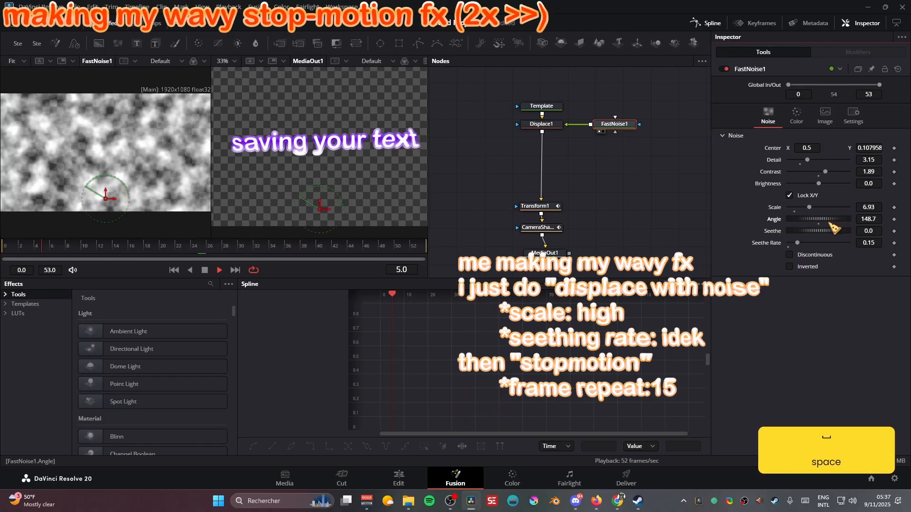
pyautogui.press('space')
# - Add a Stop Motion node after the Displace node
pyautogui.hotkey('ctrl', 'space')
pyautogui.write('stopmotion')
pyautogui.press('Return')
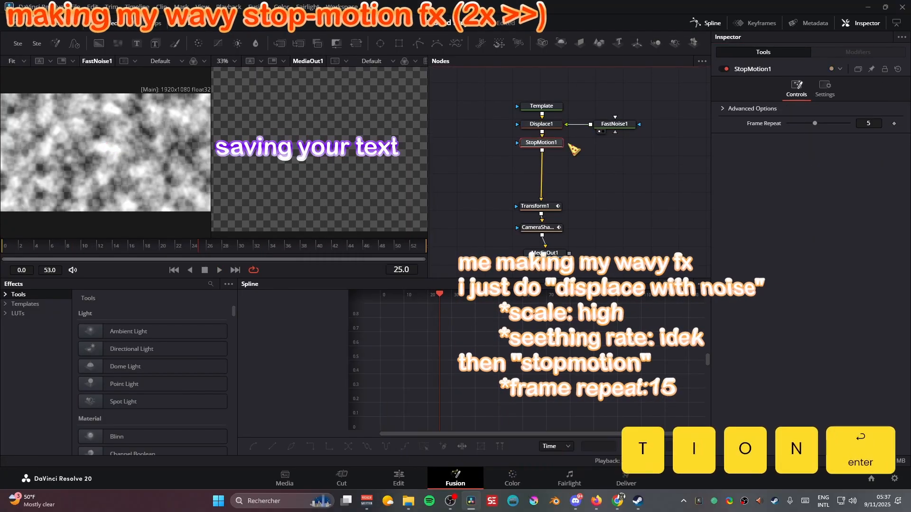
# - Set the Stop Motion node's Frame Repeat to 15 and play back the stepped wavy title
pyautogui.click(857, 125)
pyautogui.hotkey('ctrl', 'a')
pyautogui.write('15')
pyautogui.press('Return')
pyautogui.press('space')
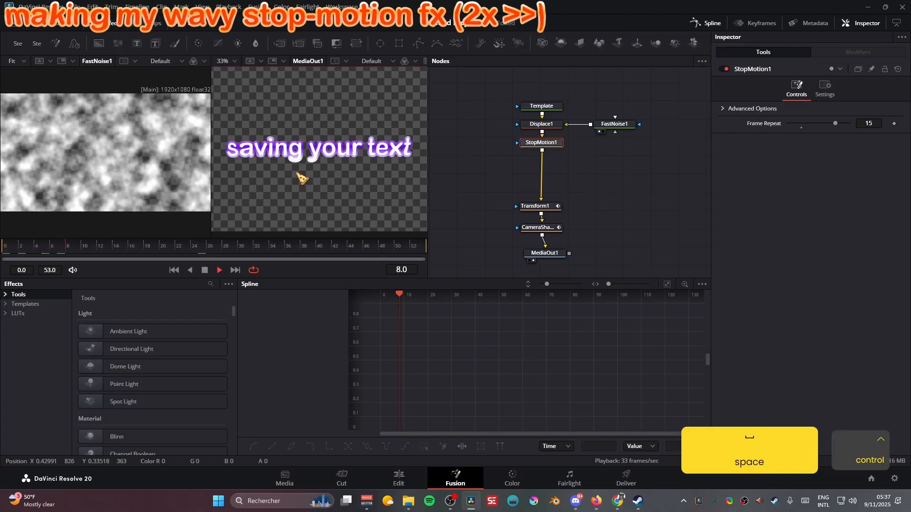
pyautogui.scroll(2, 302, 179)
pyautogui.press('space')
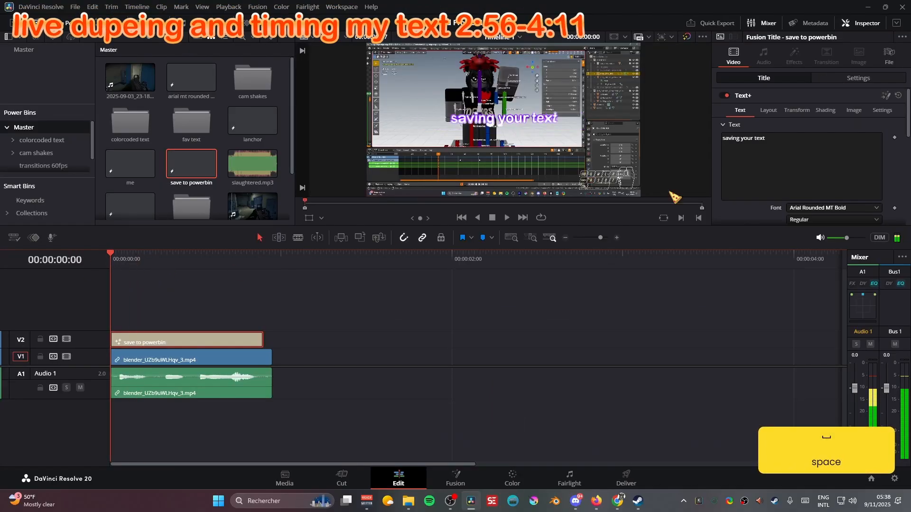
# - Change the timeline title's text to "symmetry"
pyautogui.hotkey('ctrl', 'a')
pyautogui.write('symmet')
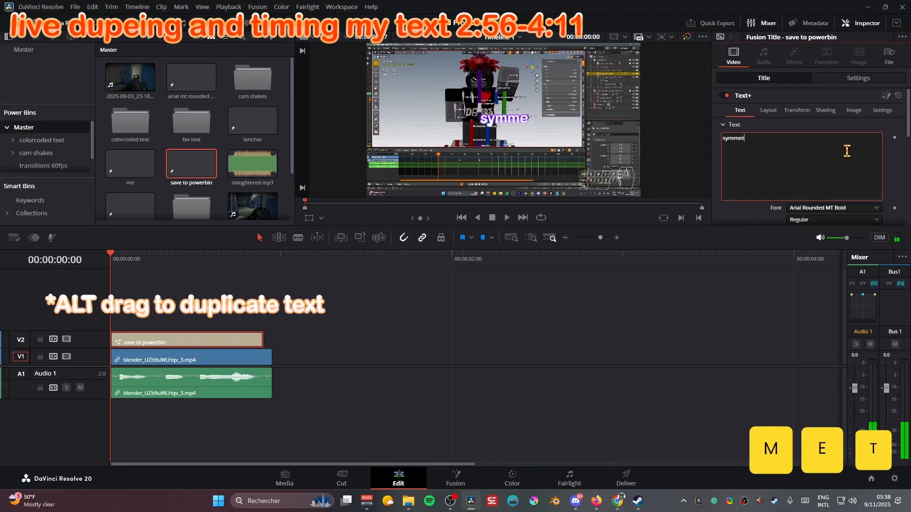
pyautogui.write('ry')
pyautogui.click(376, 341)
# - Duplicate the title at 00:00:00:30 with the text "please" and extend the Blender clip to the duplicate's end
pyautogui.press('space')
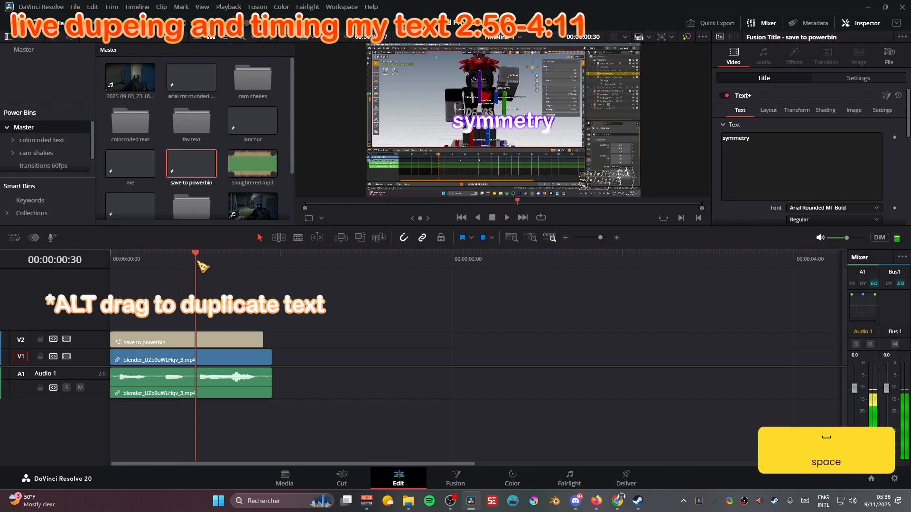
pyautogui.moveTo(196, 342); pyautogui.dragTo(281, 342)
pyautogui.hotkey('ctrl', 'a')
pyautogui.write('please')
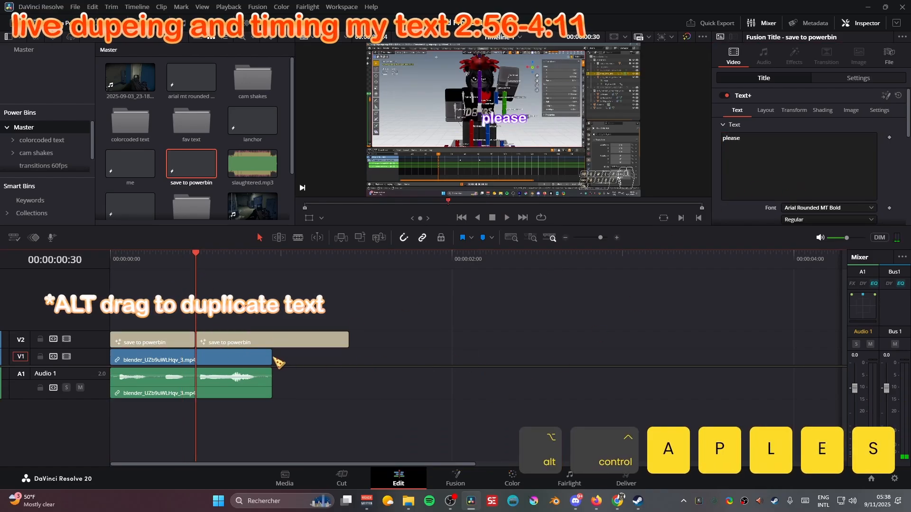
pyautogui.moveTo(274, 360); pyautogui.dragTo(350, 360)
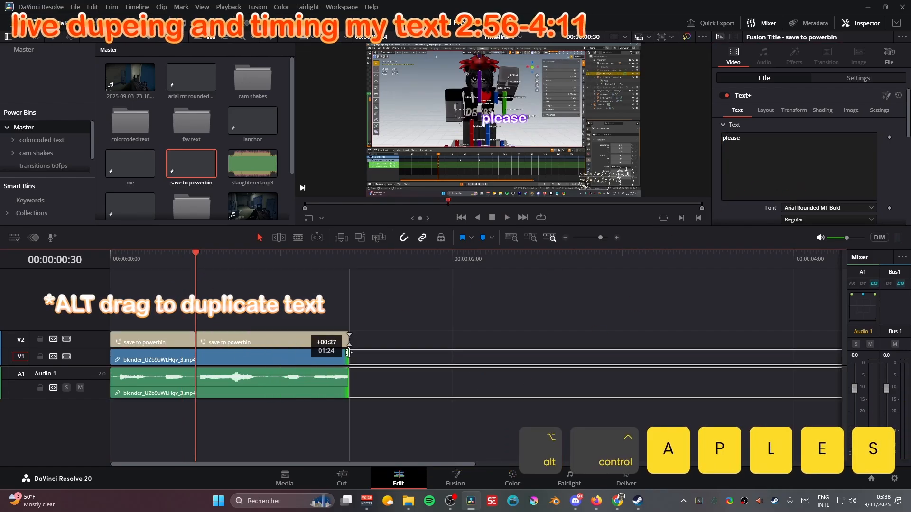
# - Retime the "please" title's fade-out in Fusion by removing extra Transform Size keyframes and moving the closing ones to end at frame 19
pyautogui.press('space')
pyautogui.moveTo(196, 260); pyautogui.dragTo(244, 290)
pyautogui.rightClick(260, 342)
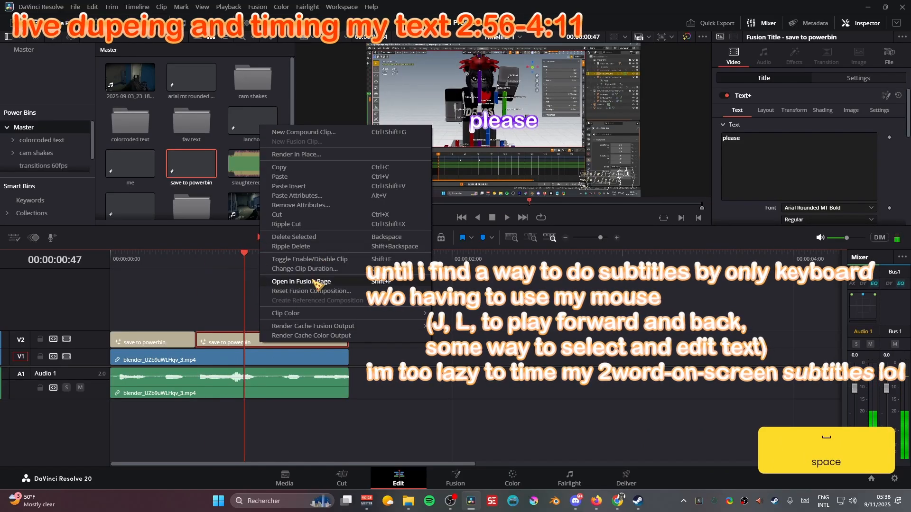
pyautogui.click(435, 285)
pyautogui.hotkey('shift', '5')
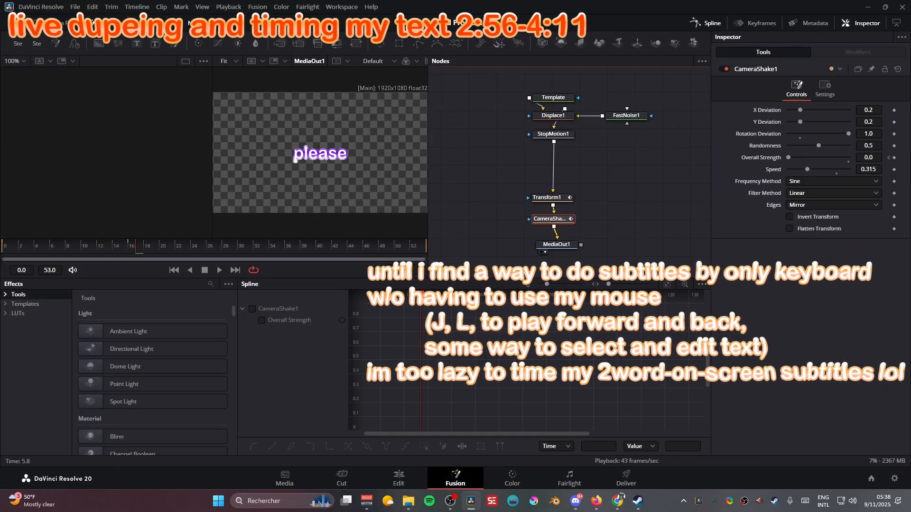
pyautogui.click(564, 199)
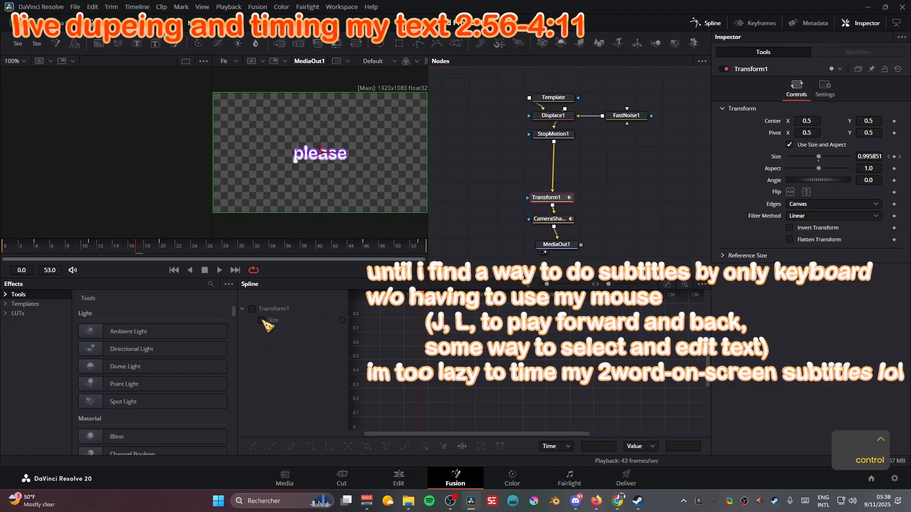
pyautogui.hotkey('ctrl', 'f')
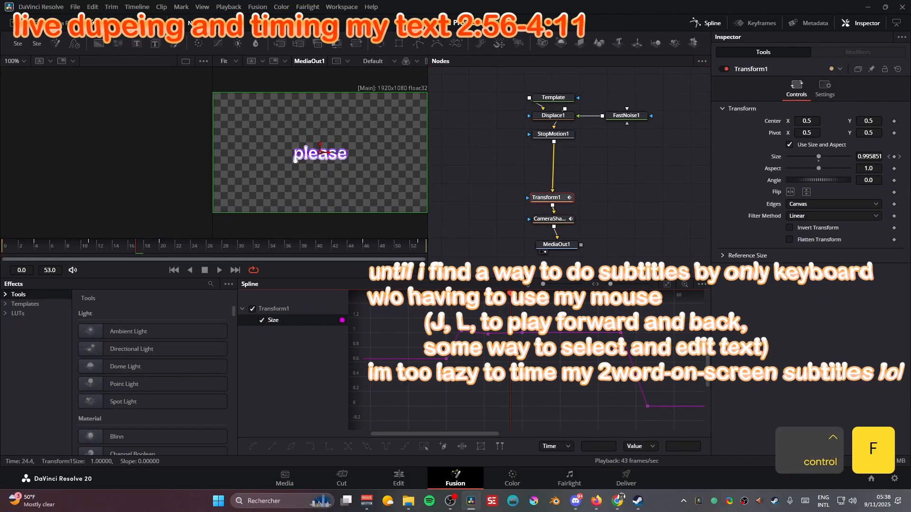
pyautogui.hotkey('ctrl', 'x')
pyautogui.hotkey('ctrl', 'z')
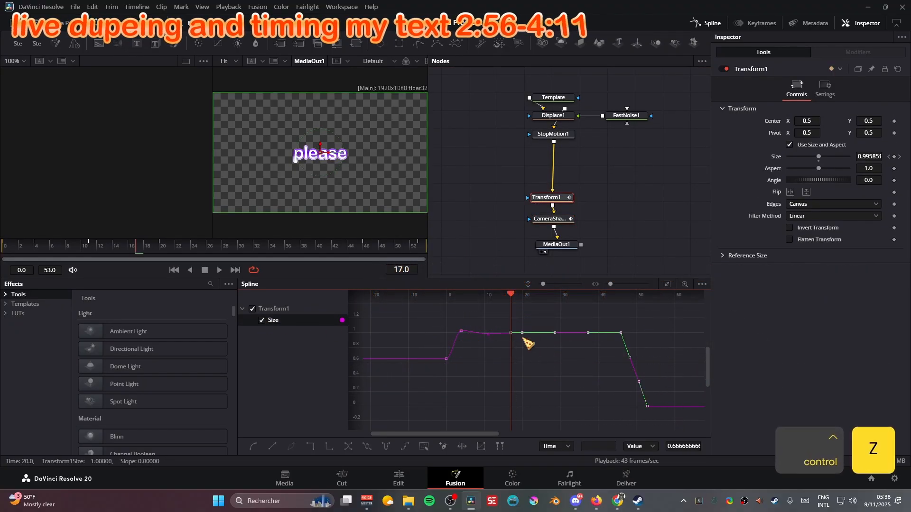
pyautogui.moveTo(522, 333); pyautogui.dragTo(621, 342)
pyautogui.hotkey('ctrl', 'z')
pyautogui.moveTo(669, 427); pyautogui.dragTo(506, 335)
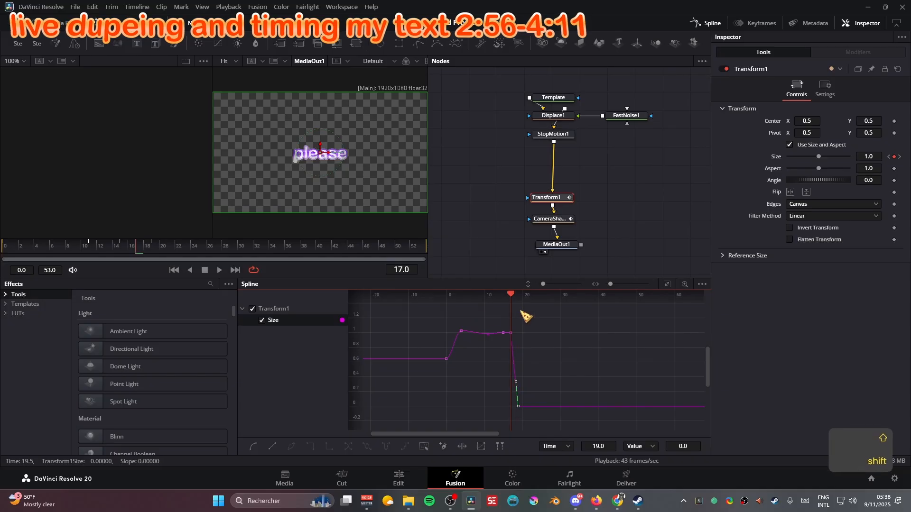
# - Cut the "please" title short at 00:00:01:01 by placing a duplicate over its end and removing that duplicate
pyautogui.hotkey('shift', '4')
pyautogui.press('space')
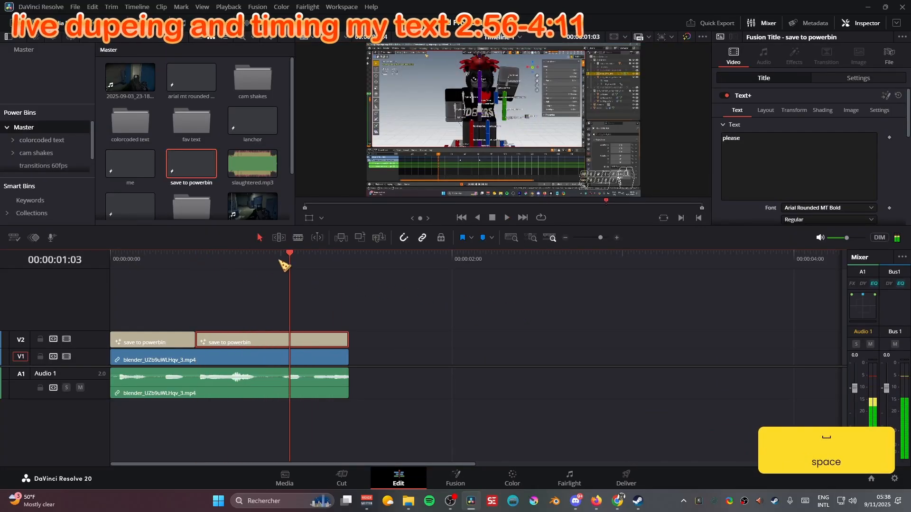
pyautogui.moveTo(288, 342); pyautogui.dragTo(372, 343)
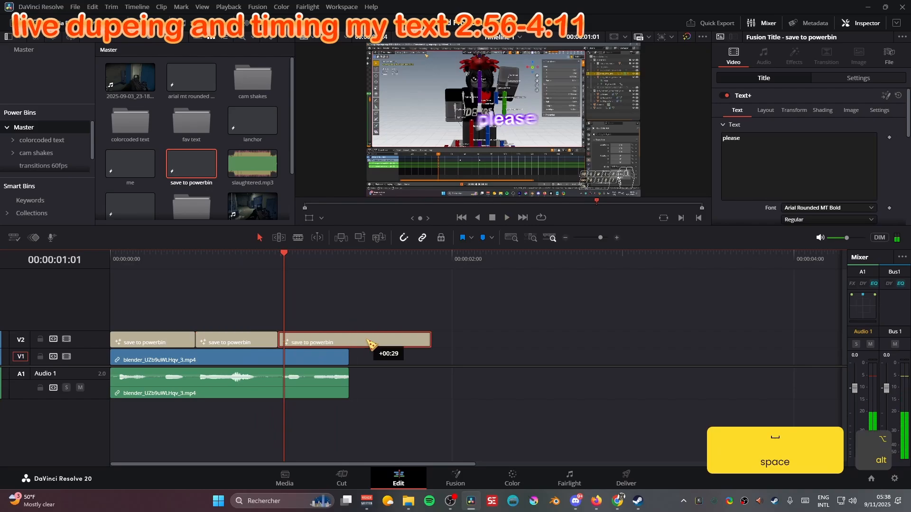
pyautogui.moveTo(238, 266); pyautogui.dragTo(207, 266)
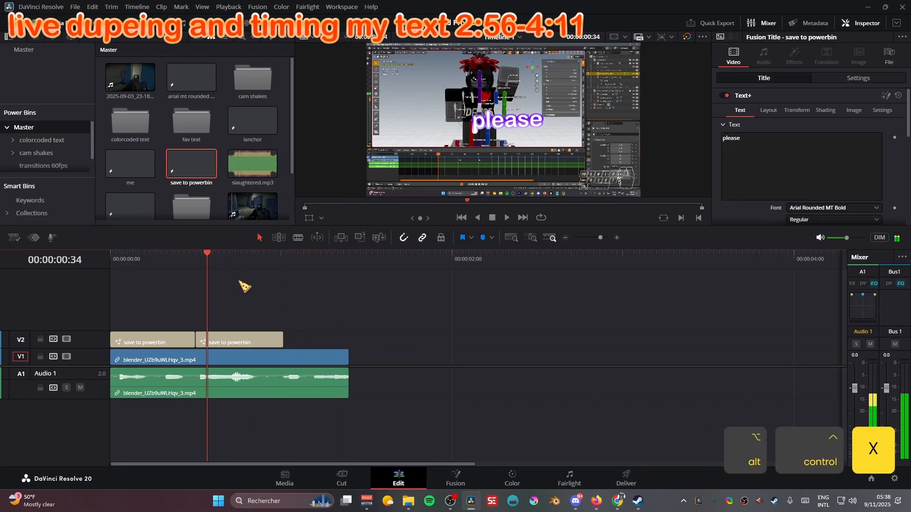
# - Remove the closing Size keyframes after frame 15 from the "please" title's Transform node and return to the edit timeline
pyautogui.click(259, 268)
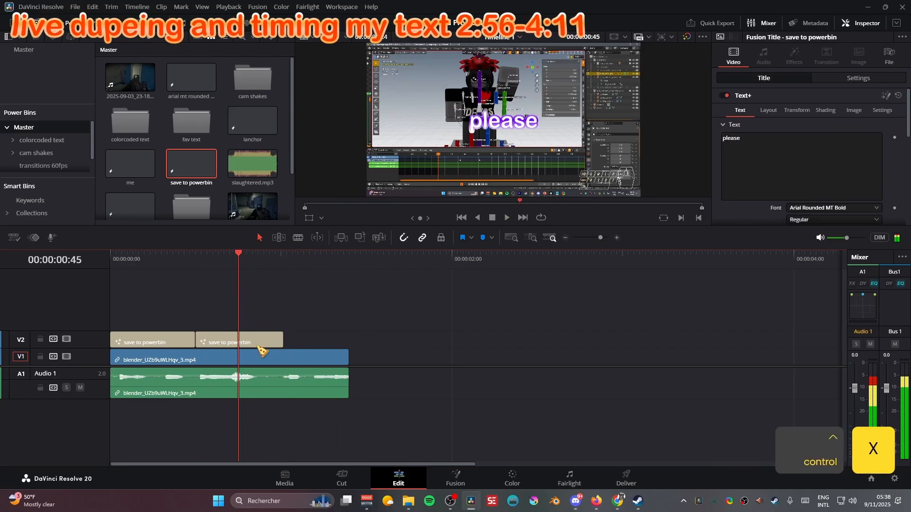
pyautogui.hotkey('shift', 'f')
pyautogui.click(550, 199)
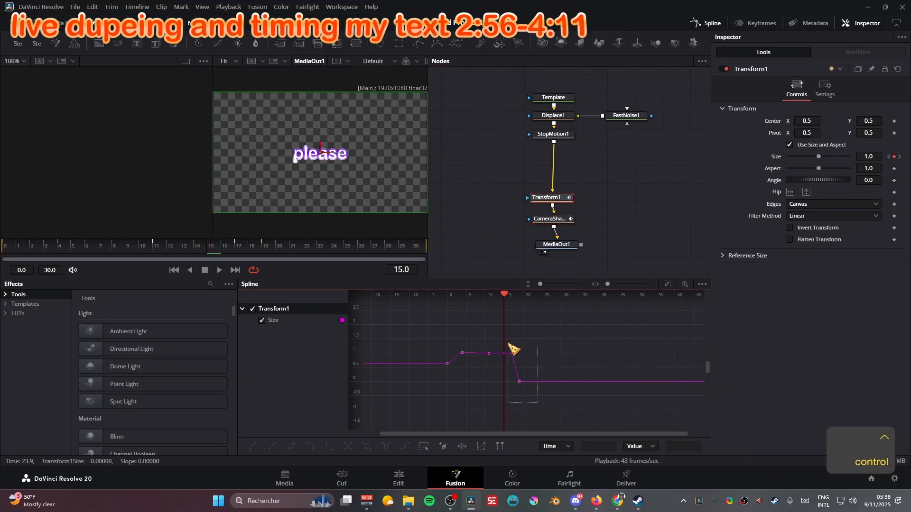
pyautogui.hotkey('ctrl', 'x')
pyautogui.hotkey('shift', '4')
pyautogui.press('space')
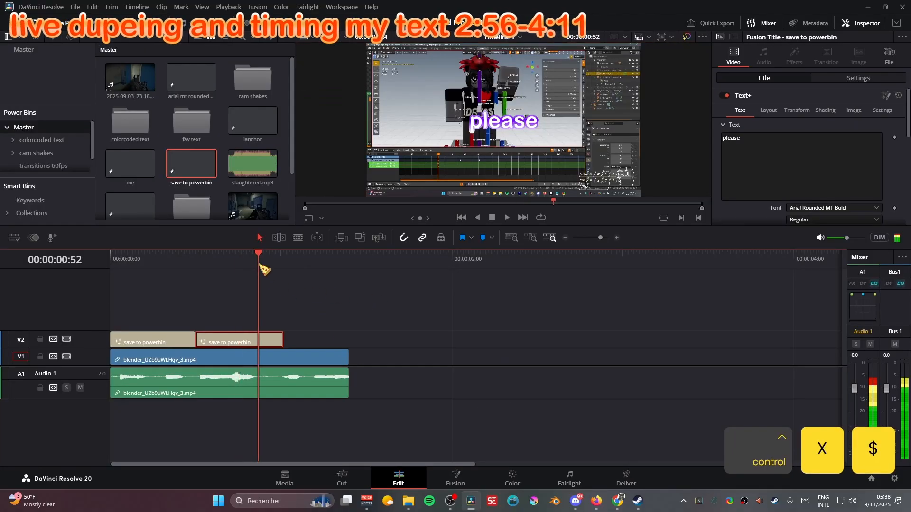
# - Keyframe the "please" title's zoom from 1.000 at 00:00:00:52 to 0.000 at 00:00:01:01 and play back the titles
pyautogui.click(309, 218)
pyautogui.scroll(-4, 893, 143)
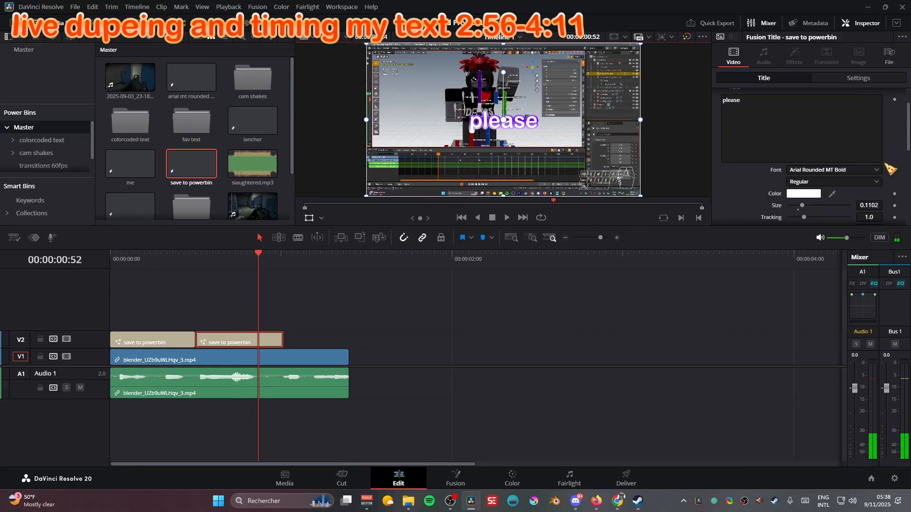
pyautogui.click(841, 80)
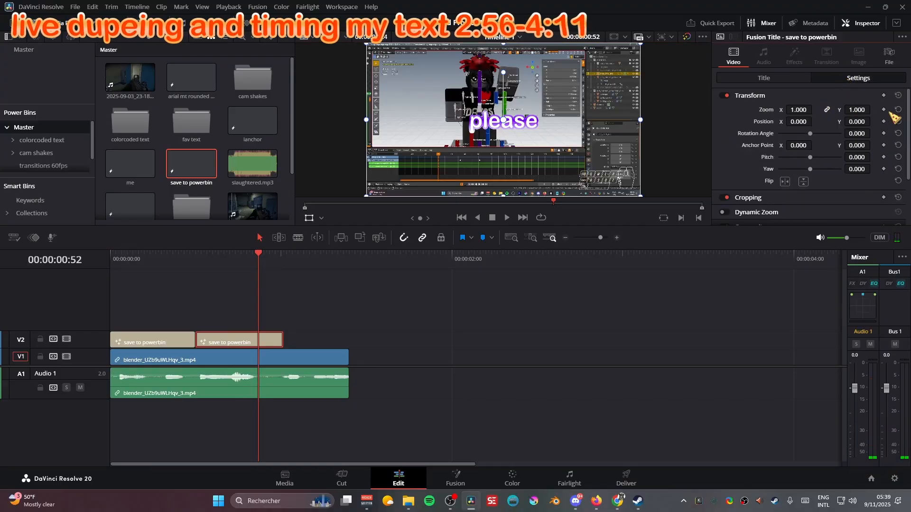
pyautogui.moveTo(261, 261); pyautogui.dragTo(285, 264)
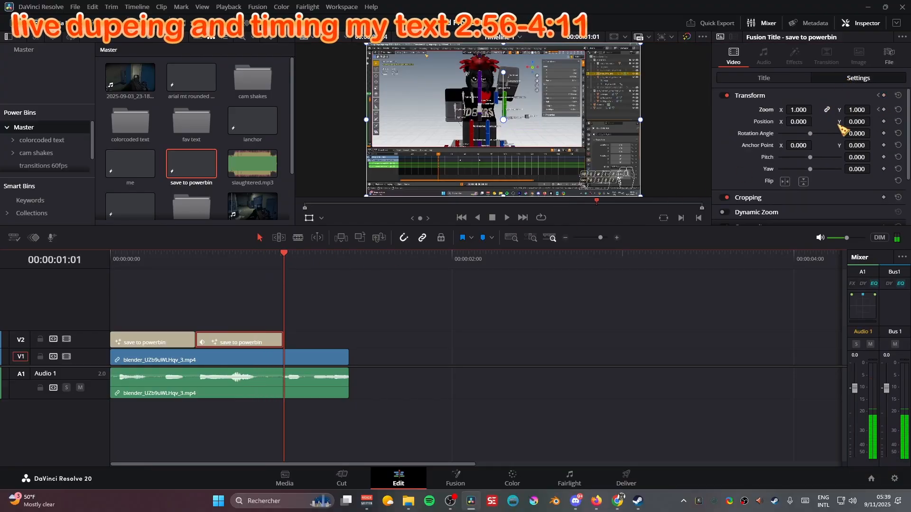
pyautogui.moveTo(857, 110); pyautogui.dragTo(849, 109)
pyautogui.moveTo(258, 265); pyautogui.dragTo(272, 261)
pyautogui.press('space')
pyautogui.moveTo(155, 264); pyautogui.dragTo(84, 262)
pyautogui.press('space')
pyautogui.press('space')
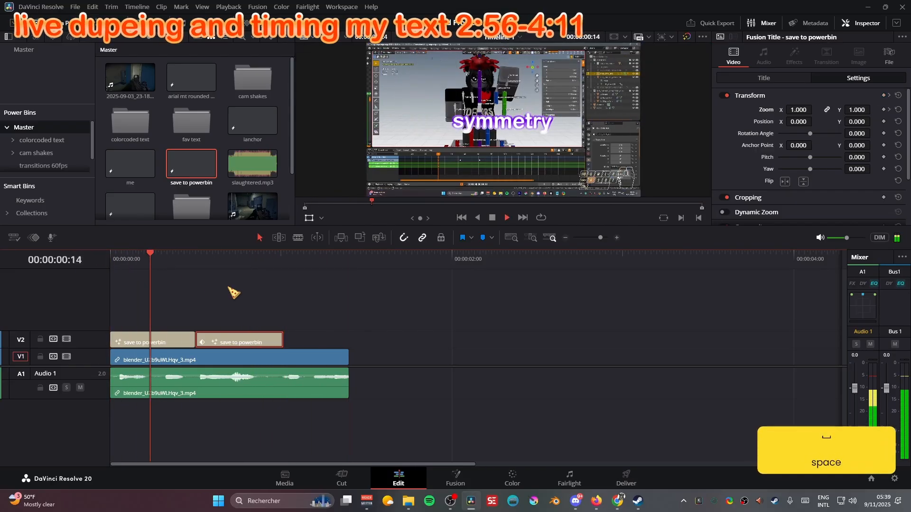
pyautogui.press('space')
# - Lower the "symmetry" title in the frame to position X 6.646, Y -342.277
pyautogui.moveTo(152, 265); pyautogui.dragTo(89, 268)
pyautogui.moveTo(548, 152); pyautogui.dragTo(548, 201)
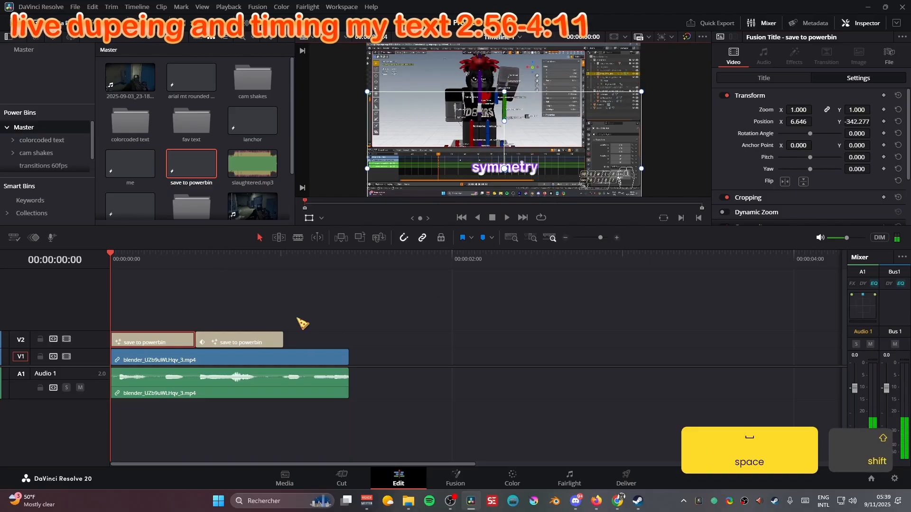
pyautogui.click(261, 339)
pyautogui.moveTo(539, 133); pyautogui.dragTo(538, 143)
pyautogui.hotkey('ctrl', 'z')
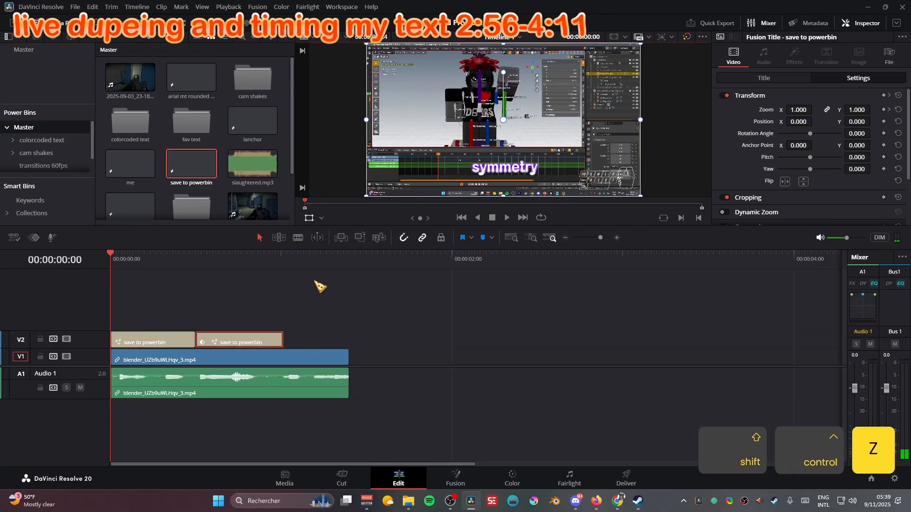
# - Lower the "please" title to position Y -335.631 to match the first title's height and play back from the start
pyautogui.moveTo(230, 261); pyautogui.dragTo(201, 264)
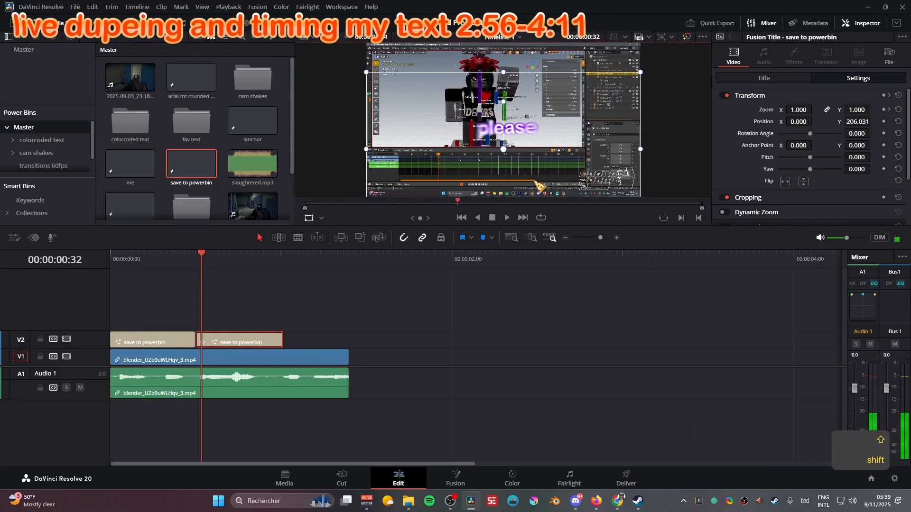
pyautogui.press('space')
pyautogui.moveTo(143, 260); pyautogui.dragTo(202, 268)
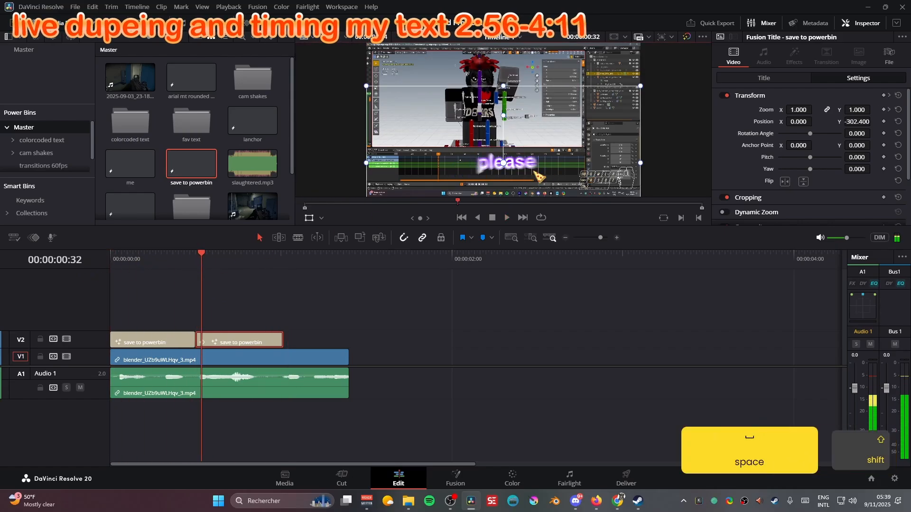
pyautogui.hotkey('ctrl', 'z')
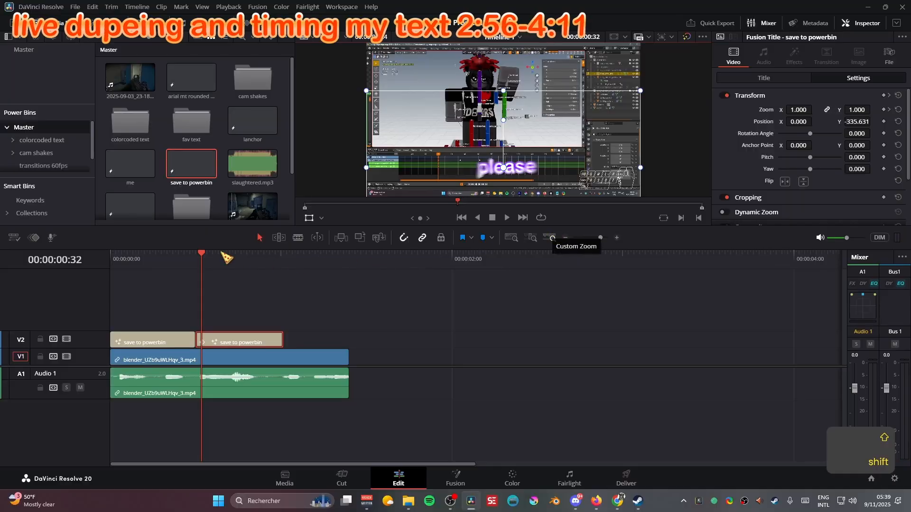
pyautogui.press('Home')
pyautogui.press('space')
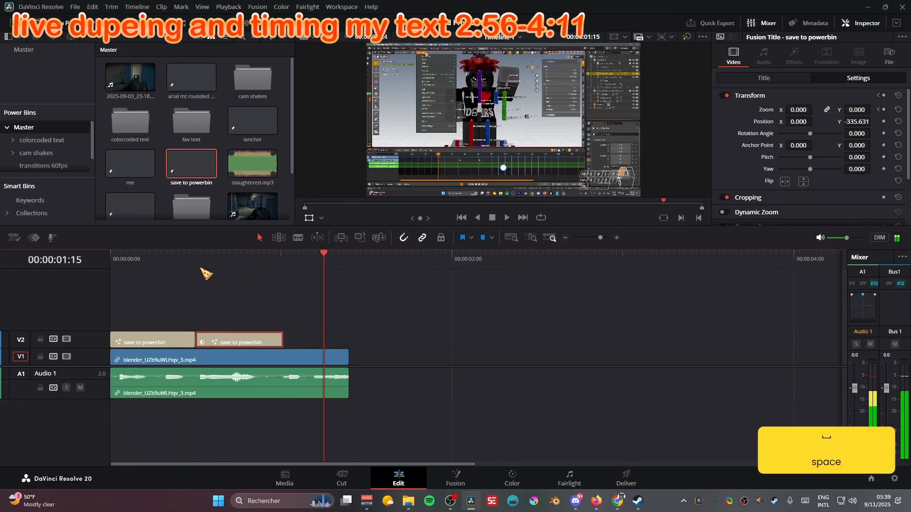